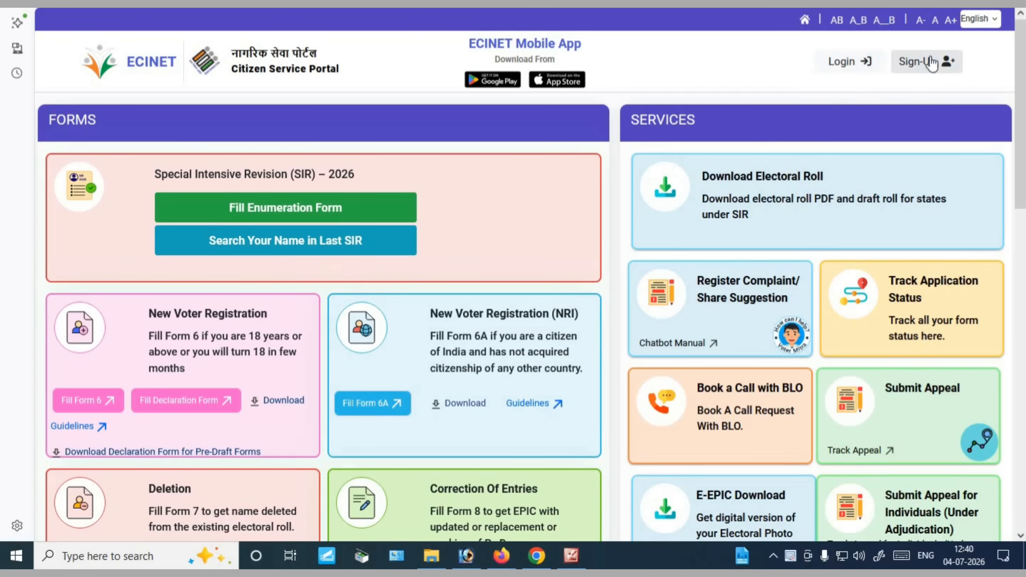
# Try to sign up as an Indian resident elector with the mobile number and the displayed captcha, and read the response
pyautogui.click(920, 75)
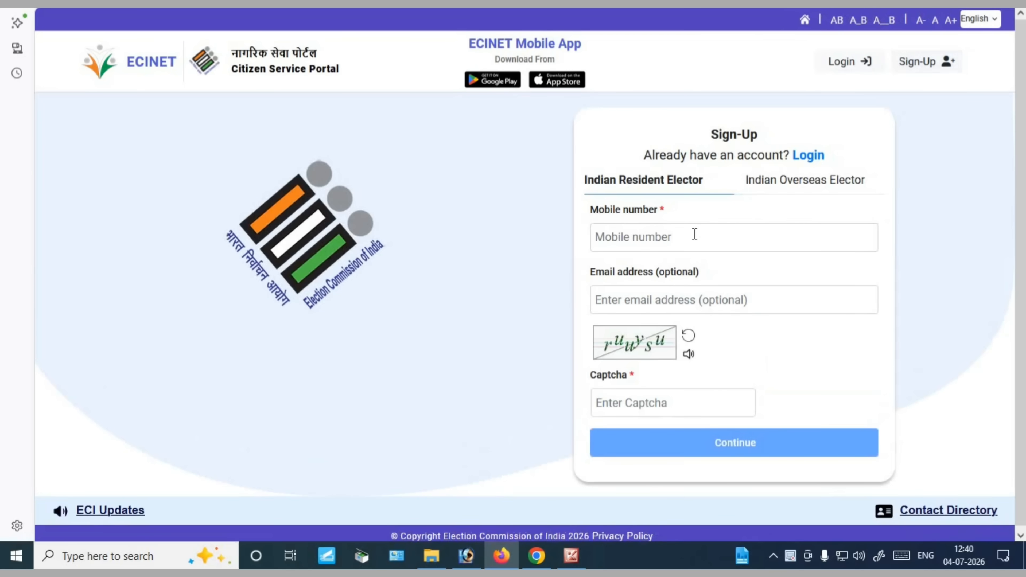
pyautogui.click(694, 234)
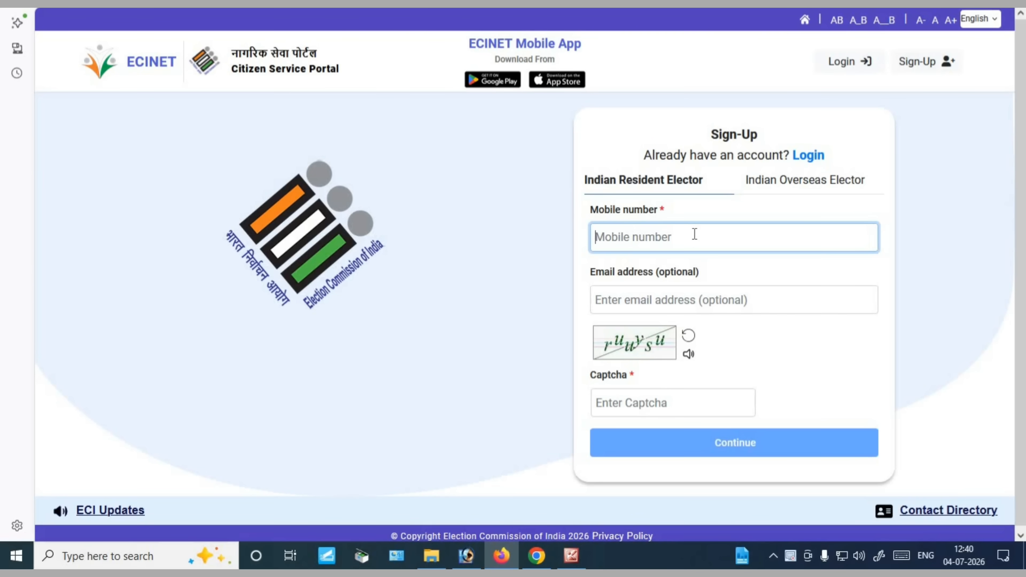
pyautogui.write('994')
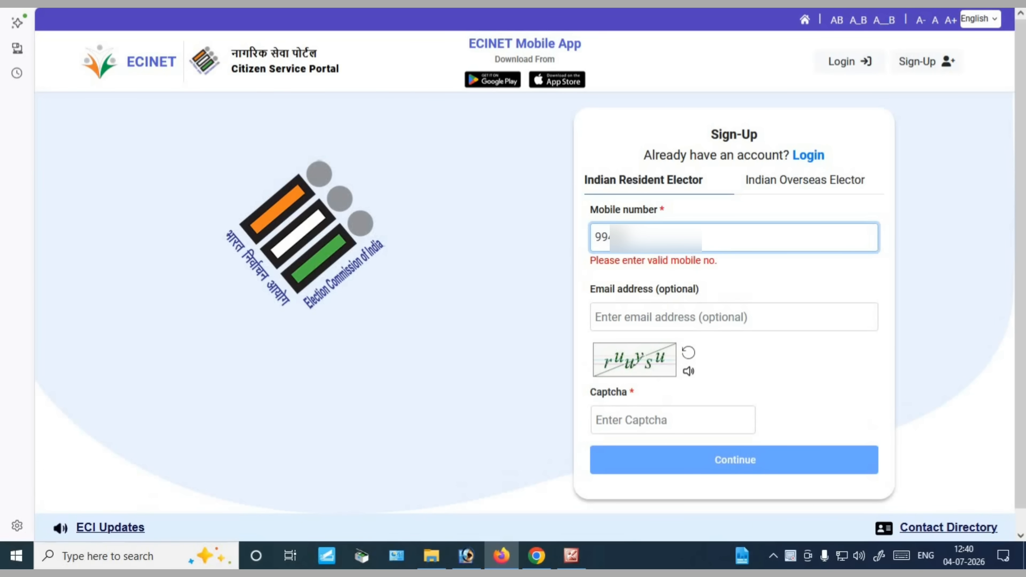
pyautogui.write('***')
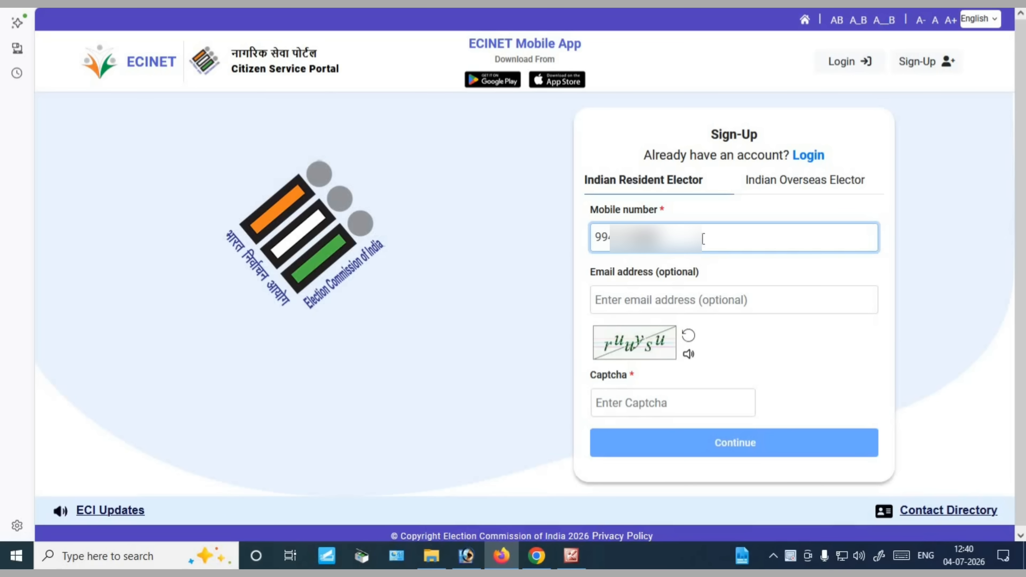
pyautogui.click(675, 406)
pyautogui.write('r')
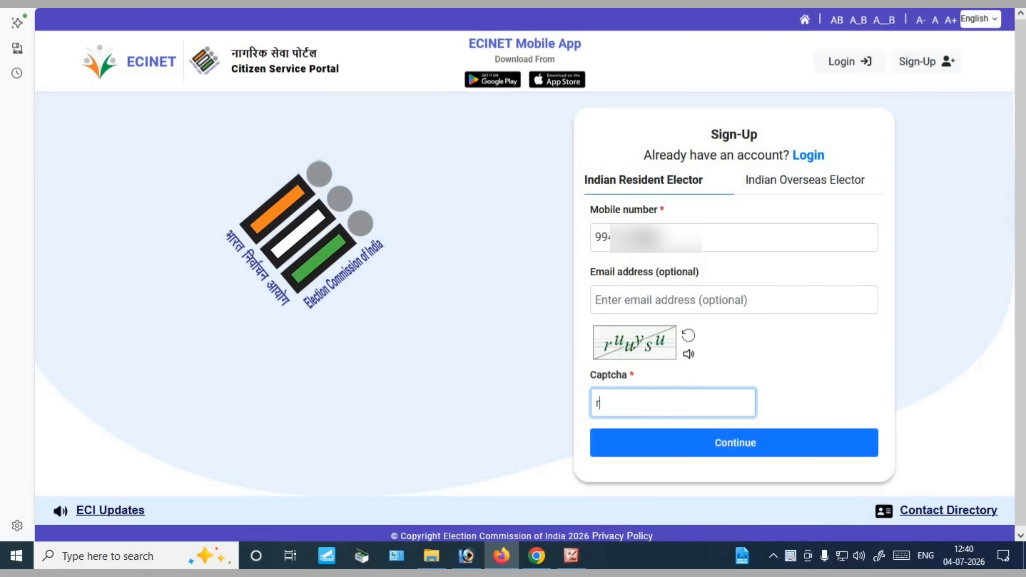
pyautogui.write('uuysy')
pyautogui.click(735, 437)
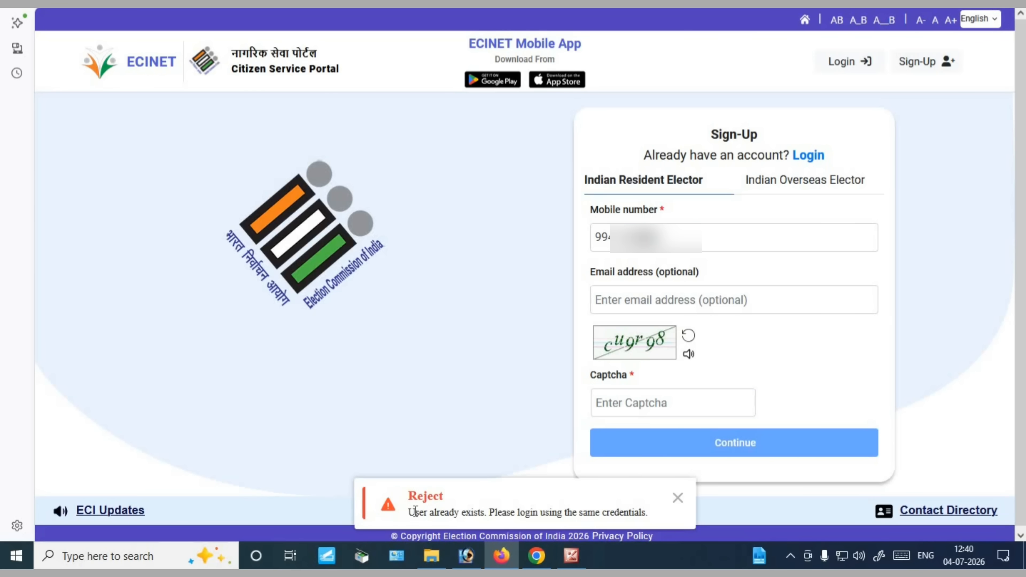
pyautogui.moveTo(415, 512); pyautogui.dragTo(497, 512)
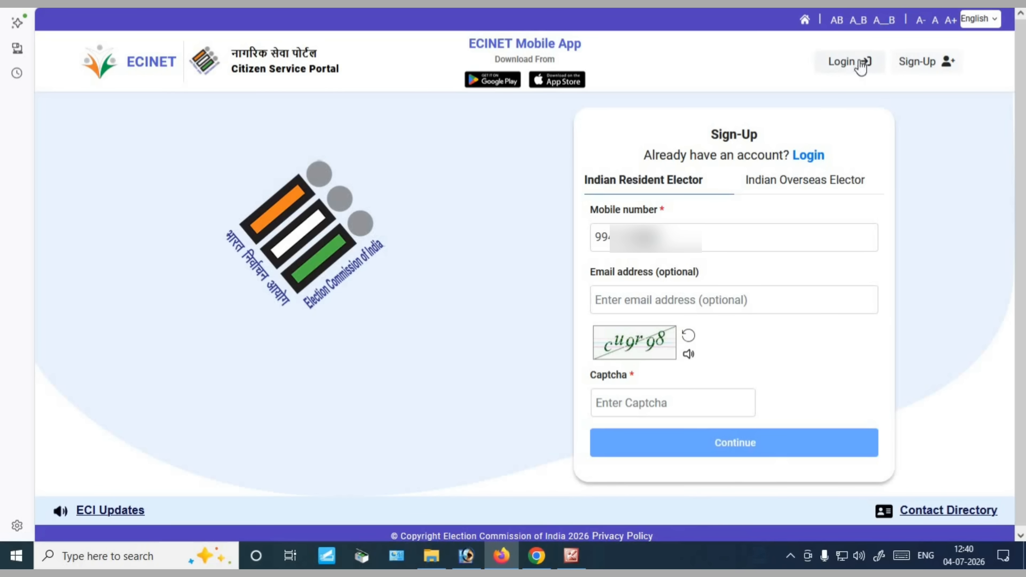
# Request a login OTP as an Indian resident elector with the registered mobile number and the displayed captcha
pyautogui.click(845, 67)
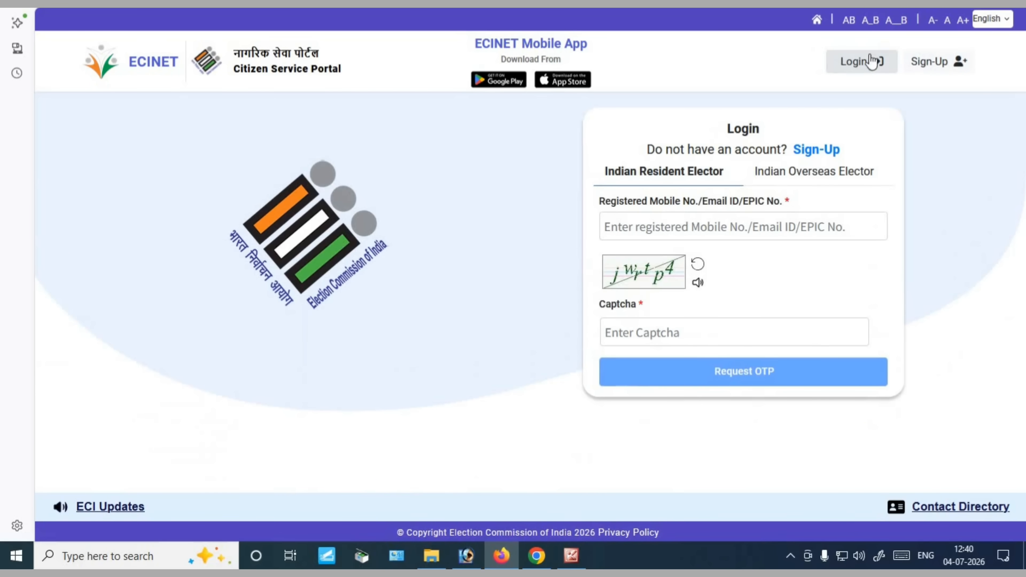
pyautogui.click(678, 234)
pyautogui.write('99')
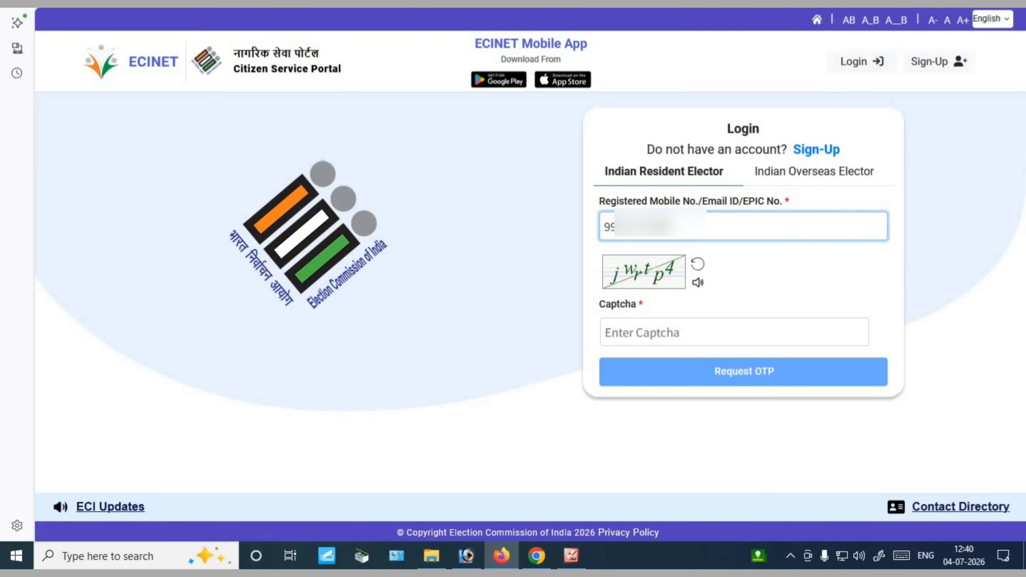
pyautogui.click(656, 329)
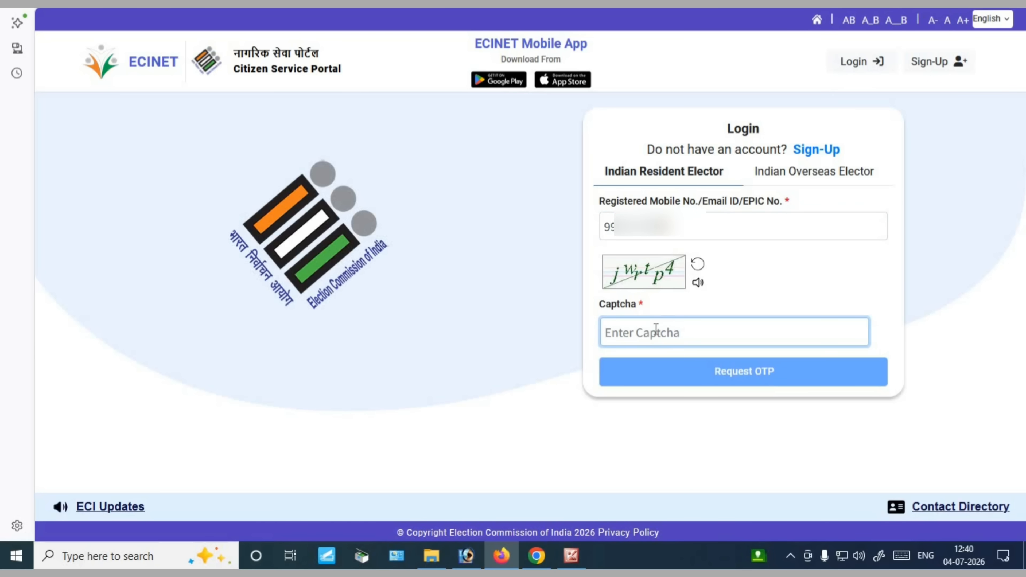
pyautogui.write('jwrt')
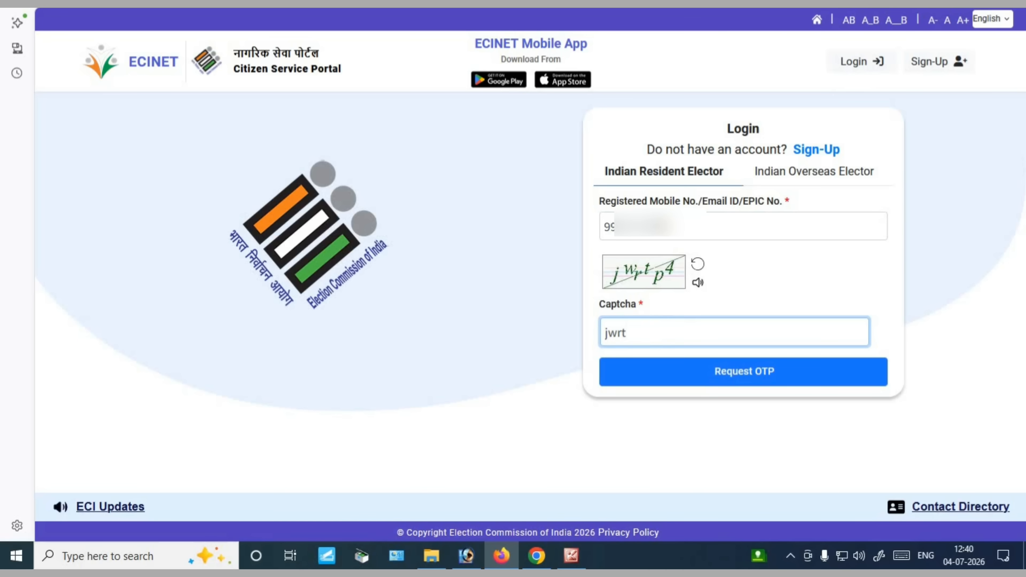
pyautogui.write('p4')
pyautogui.click(743, 372)
# Enter the received OTP and verify it to log in
pyautogui.click(680, 210)
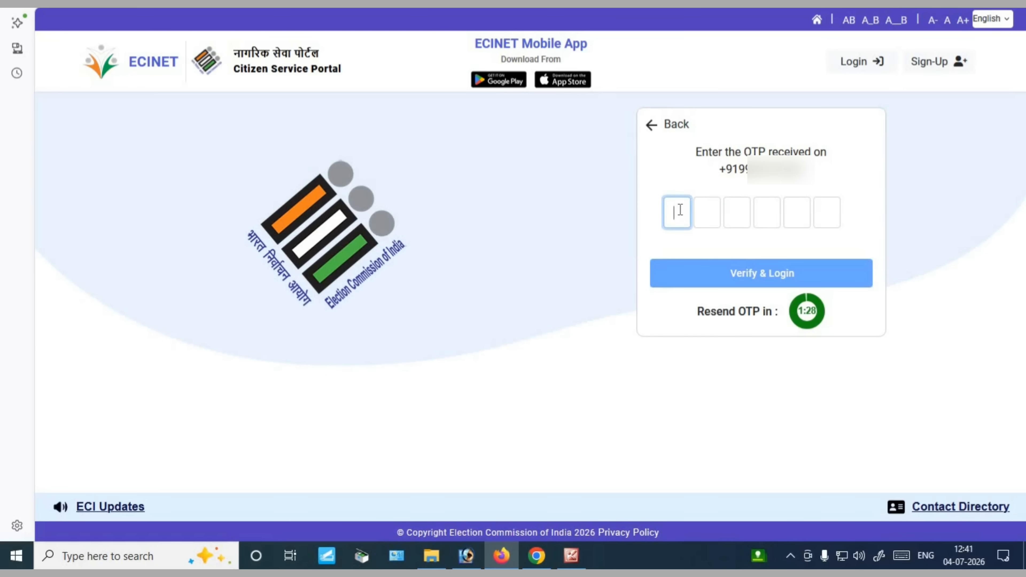
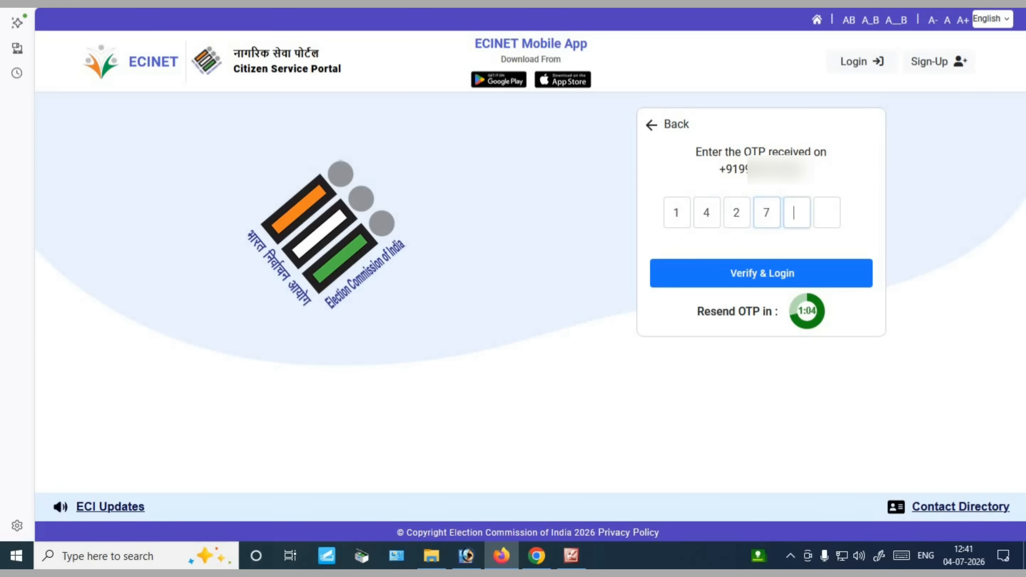
pyautogui.click(750, 274)
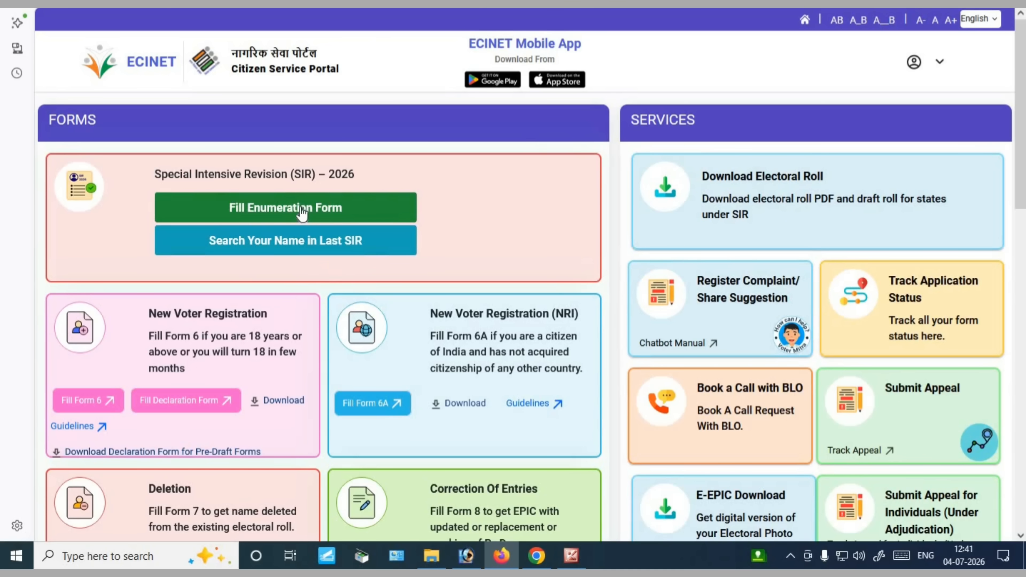
# Open the enumeration form for Special Intensive Revision (SIR) 2026 and select Telangana as the state
pyautogui.click(300, 206)
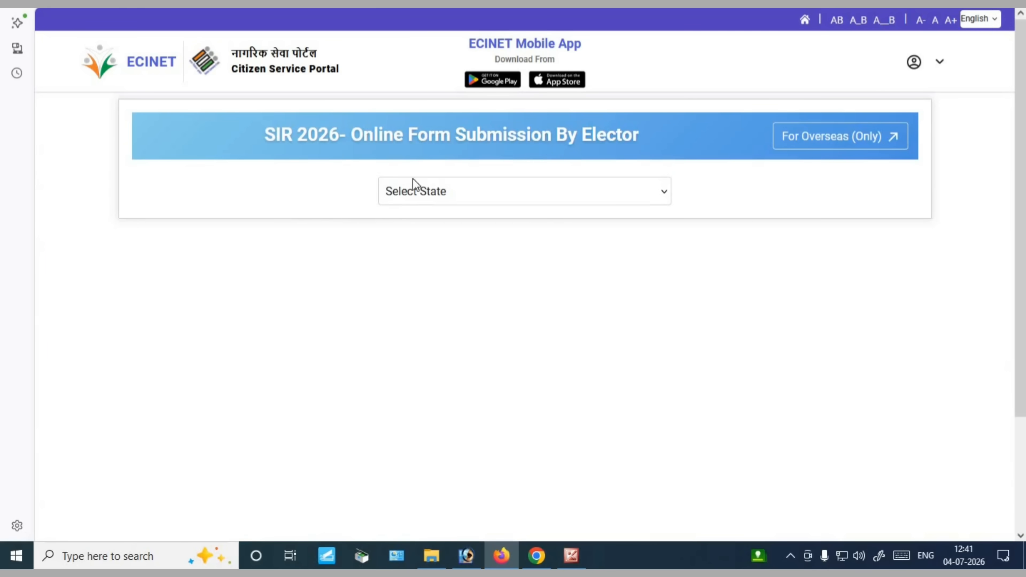
pyautogui.click(458, 189)
pyautogui.press('t')
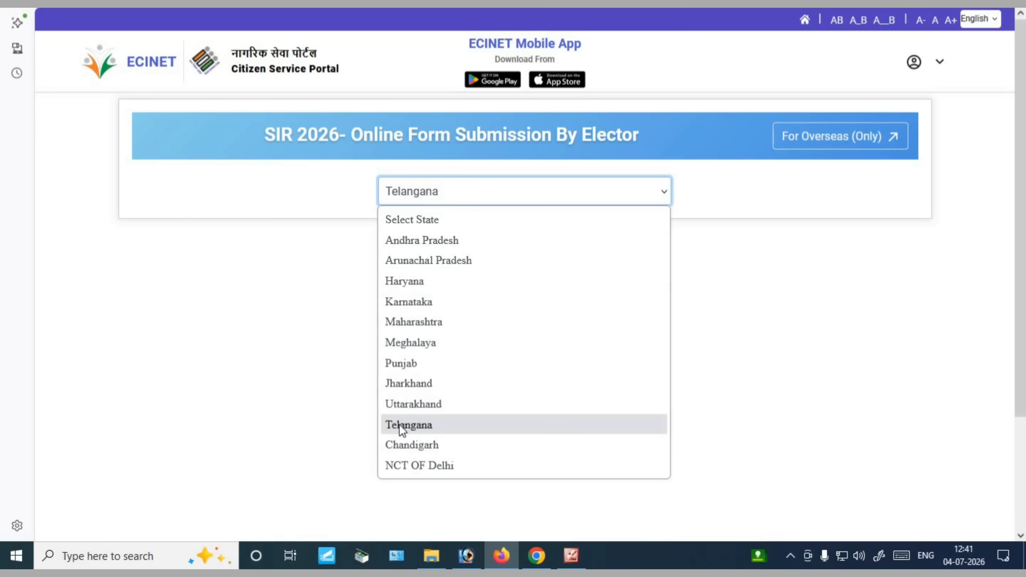
pyautogui.click(424, 421)
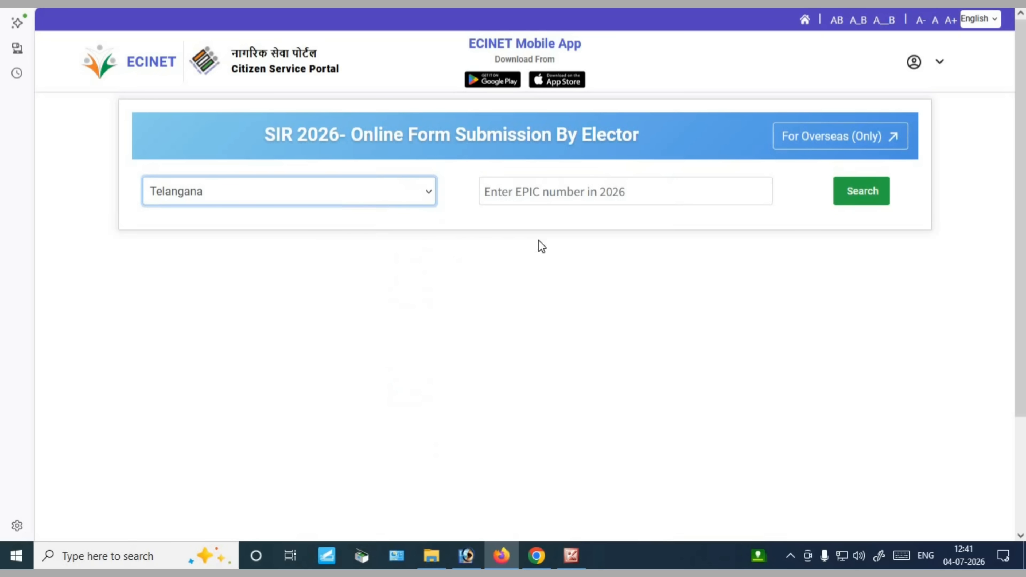
# Enter the elector's EPIC number for 2026 and search for the elector's details
pyautogui.click(564, 198)
pyautogui.write('Y')
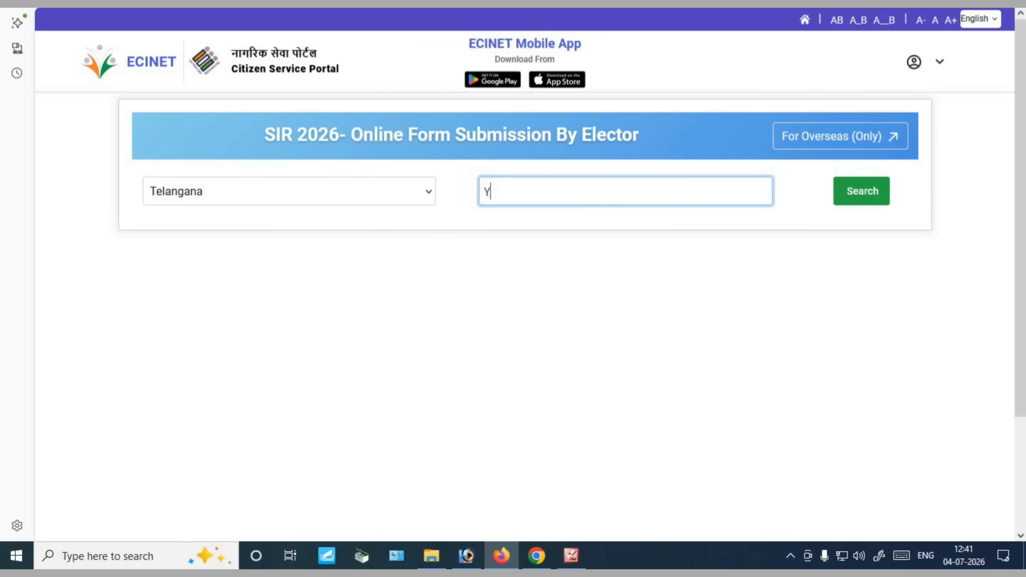
pyautogui.write('OJ9')
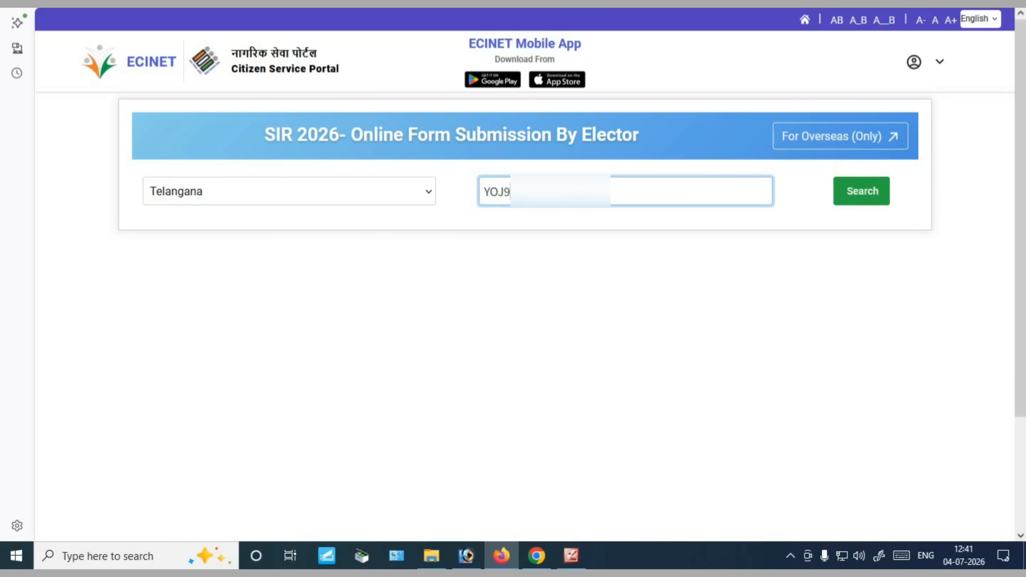
pyautogui.write('???')
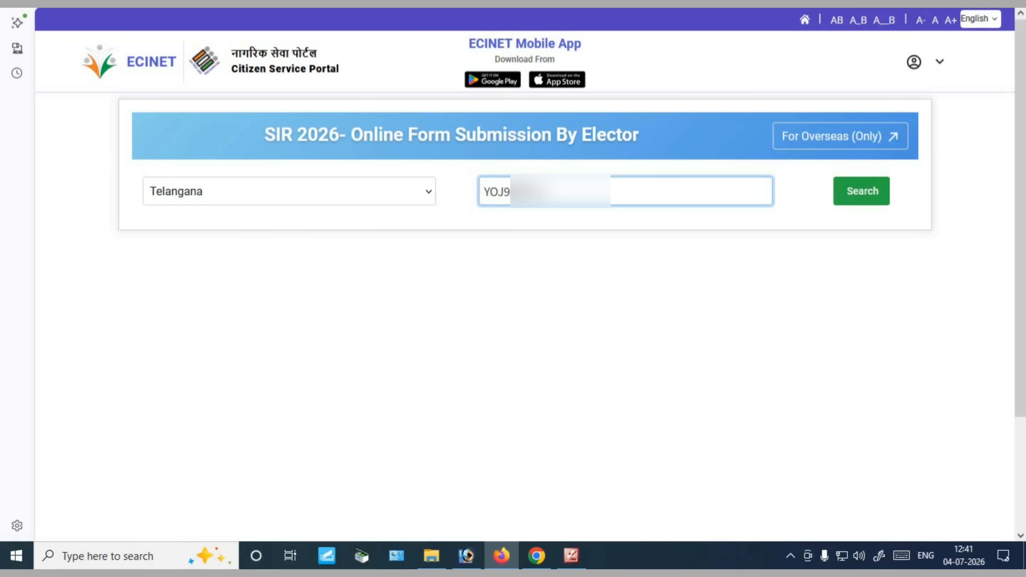
pyautogui.click(863, 203)
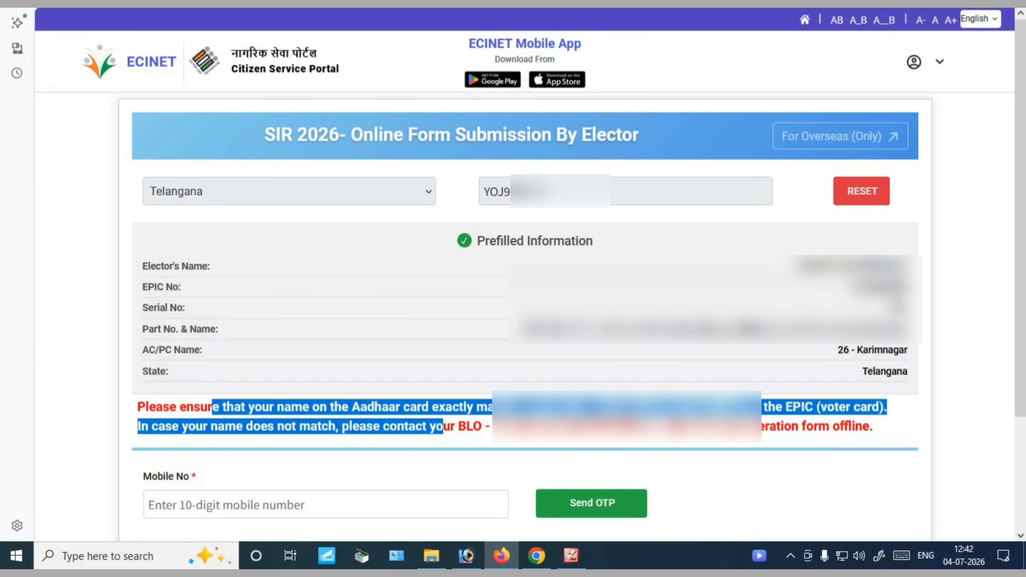
# Enter the elector's 10-digit mobile number below the prefilled information and send an OTP to it
pyautogui.click(230, 501)
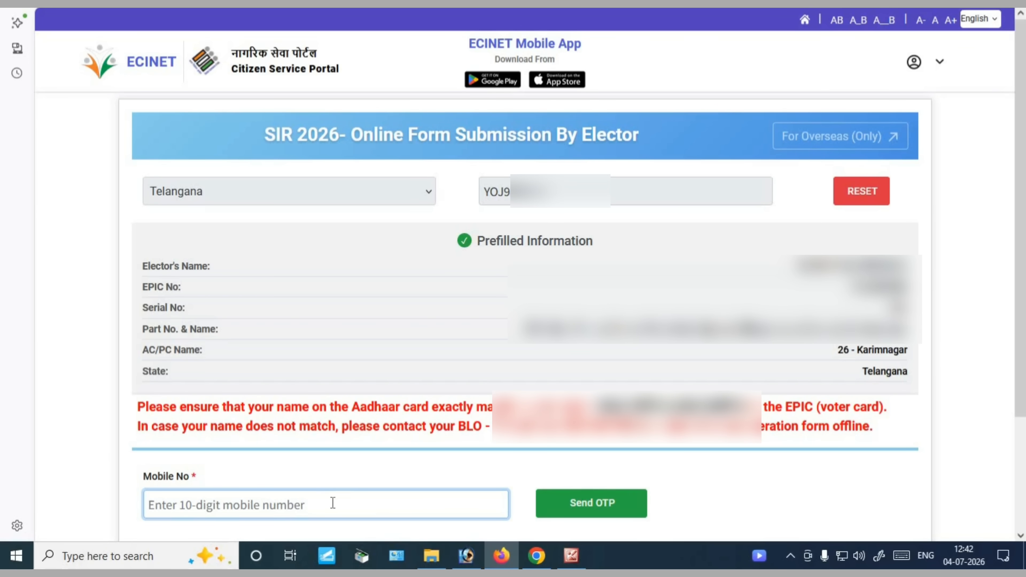
pyautogui.scroll(-3, 258, 326)
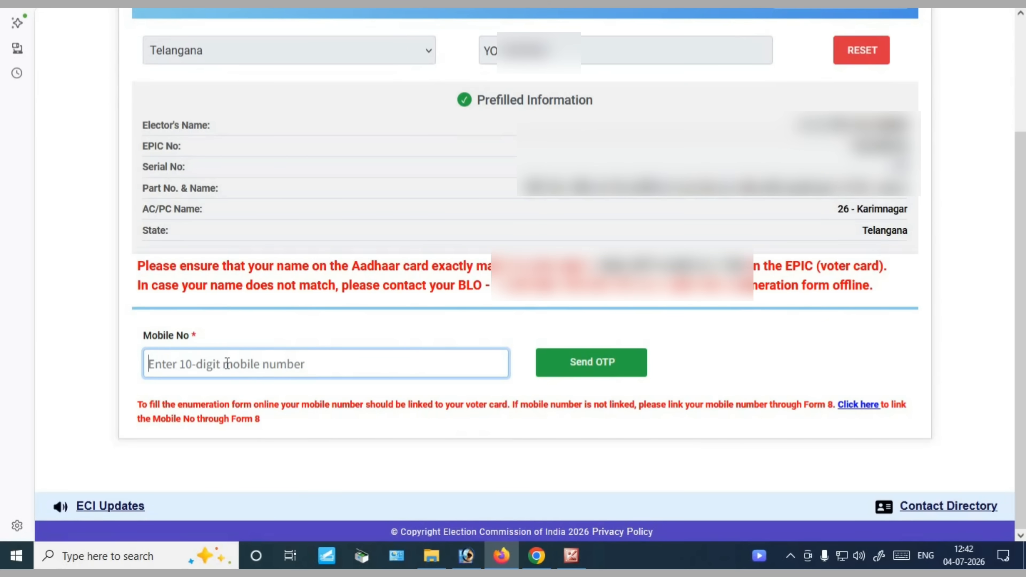
pyautogui.write('9949')
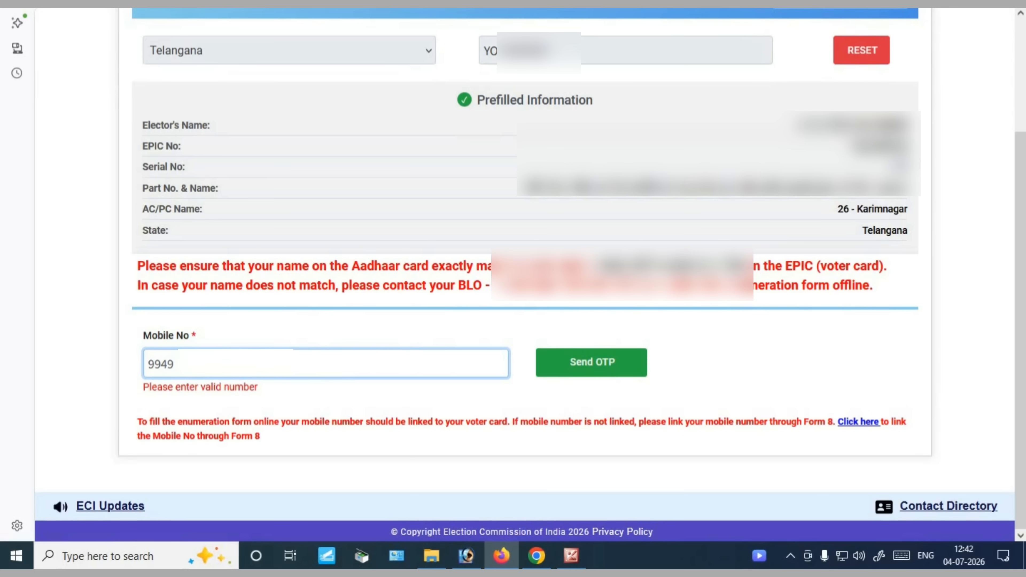
pyautogui.write('4')
pyautogui.write('?')
pyautogui.write('???')
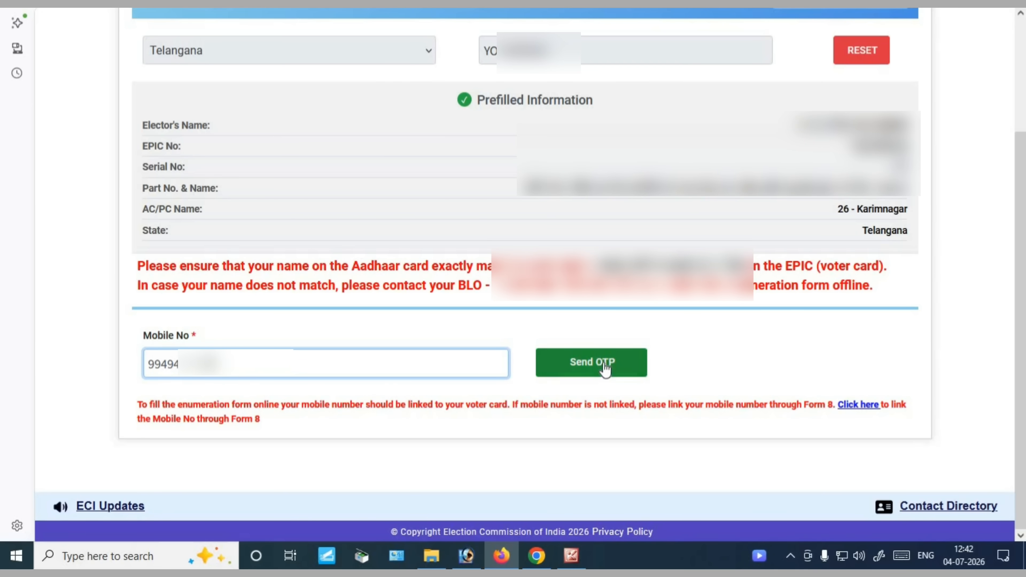
pyautogui.click(605, 366)
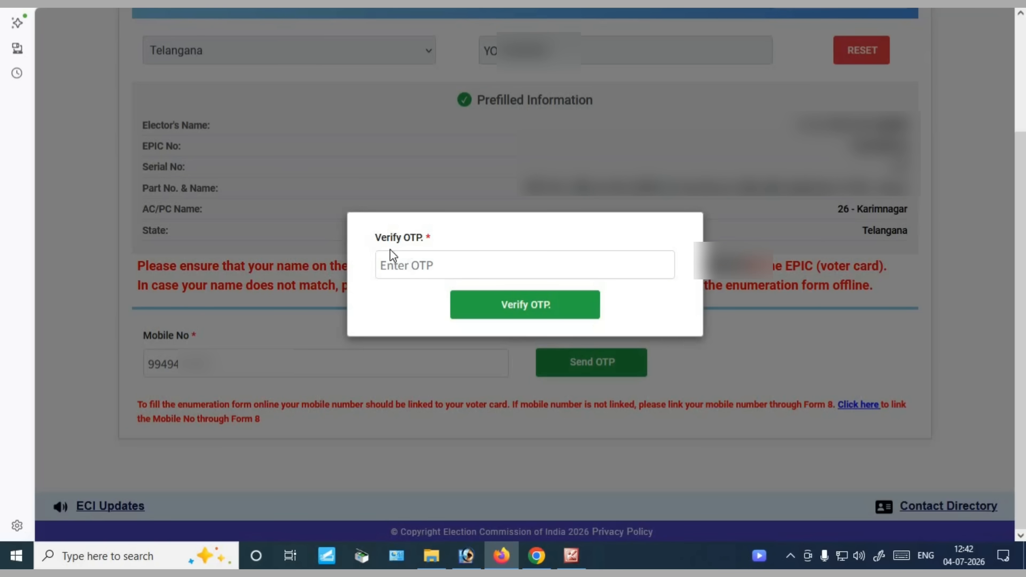
# Enter the OTP received on the elector's mobile number and verify it
pyautogui.moveTo(377, 238); pyautogui.dragTo(424, 236)
pyautogui.click(429, 266)
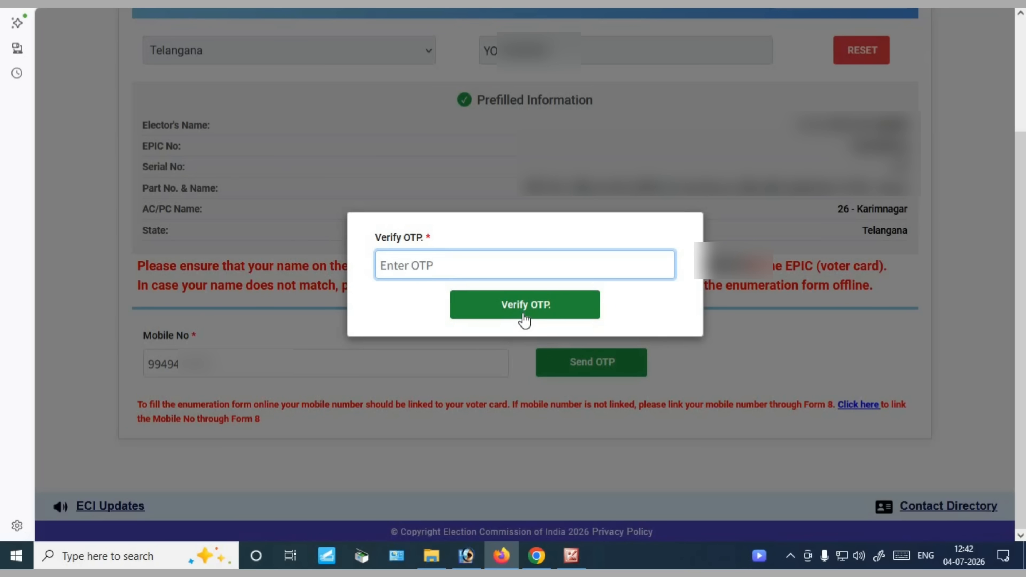
pyautogui.click(452, 270)
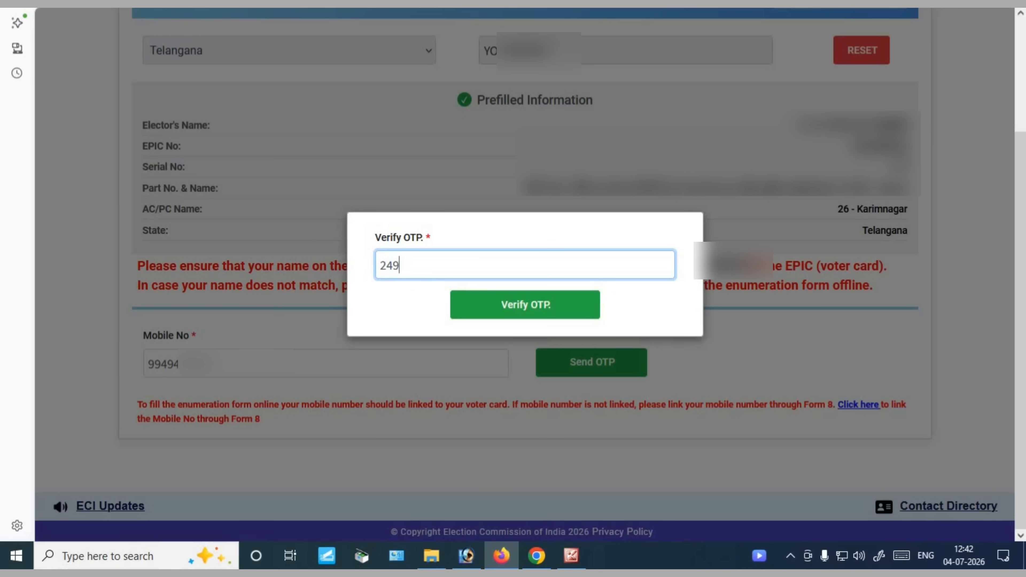
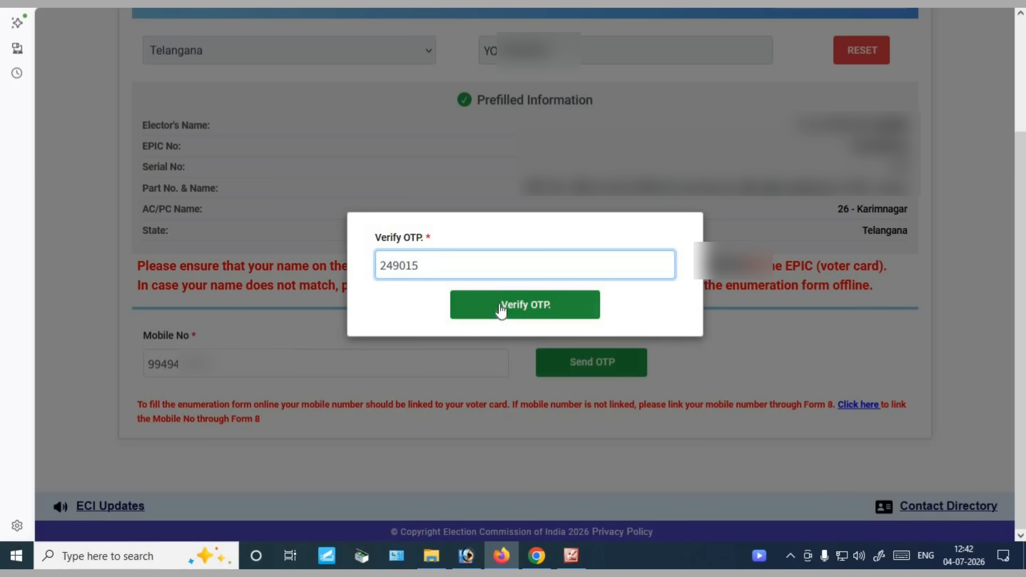
pyautogui.click(502, 308)
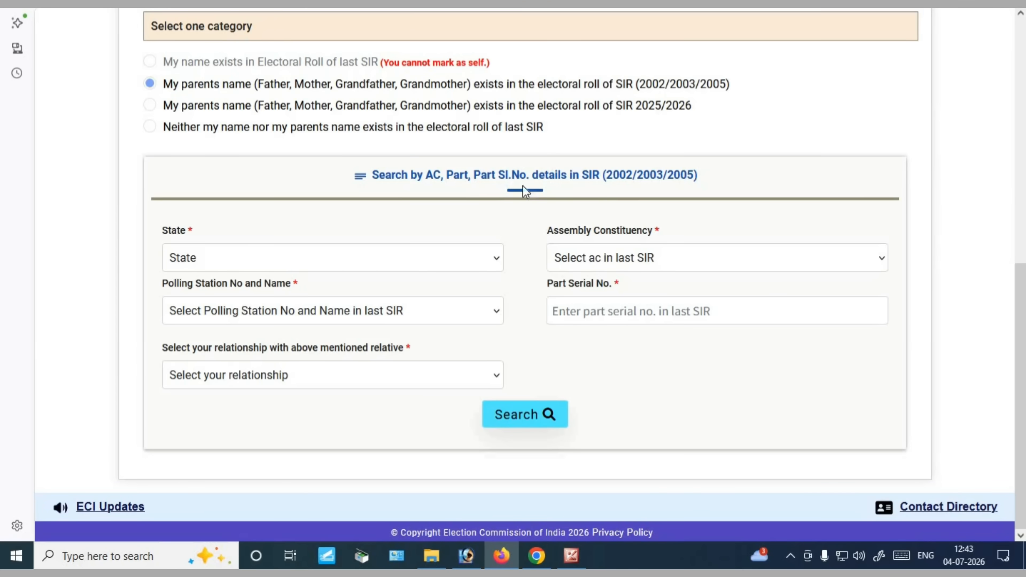
# Set the state to S29-TELANGANA in the search for the parent's details in the last SIR
pyautogui.click(254, 265)
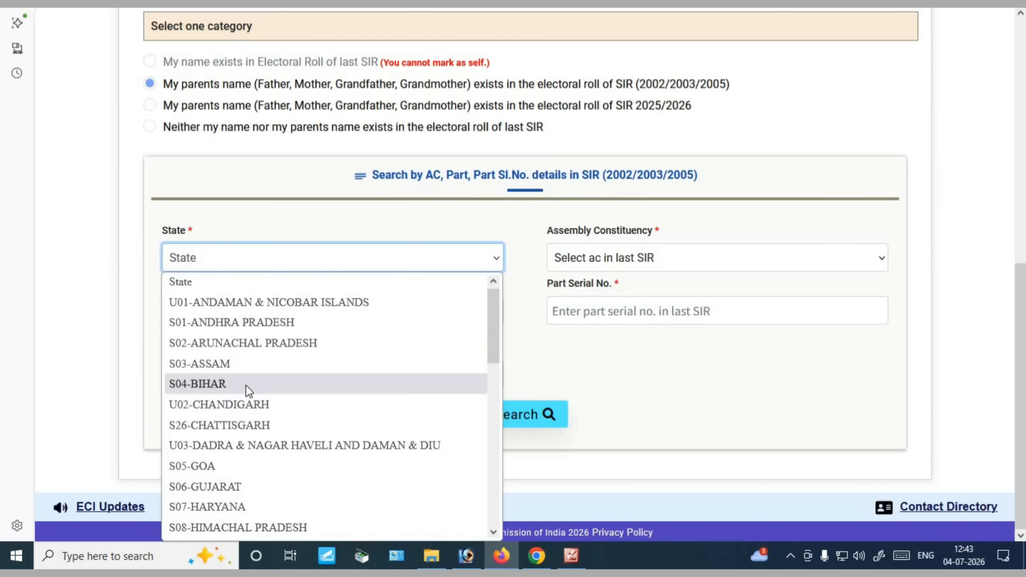
pyautogui.scroll(-3, 246, 387)
pyautogui.scroll(-7, 235, 441)
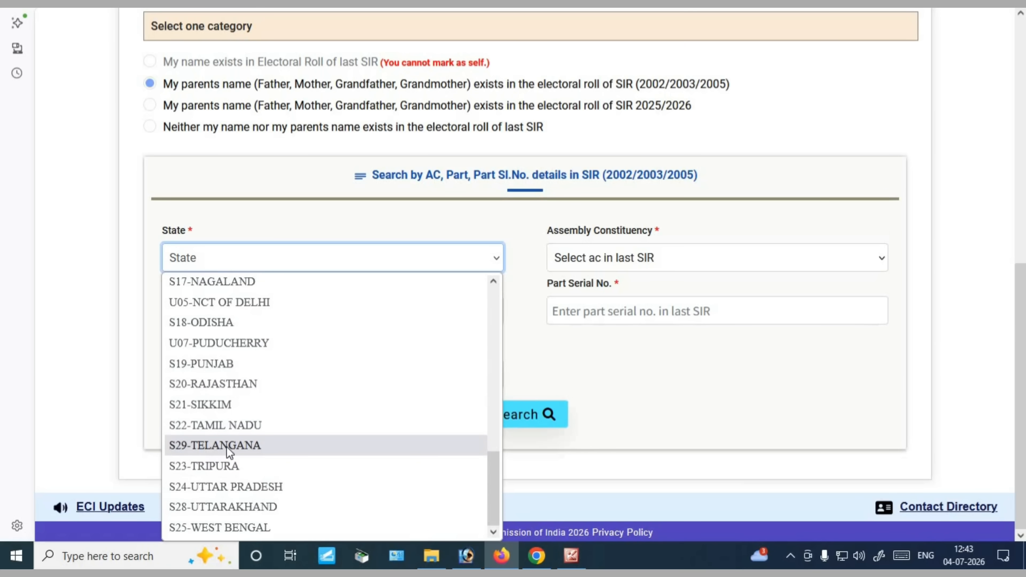
pyautogui.click(238, 447)
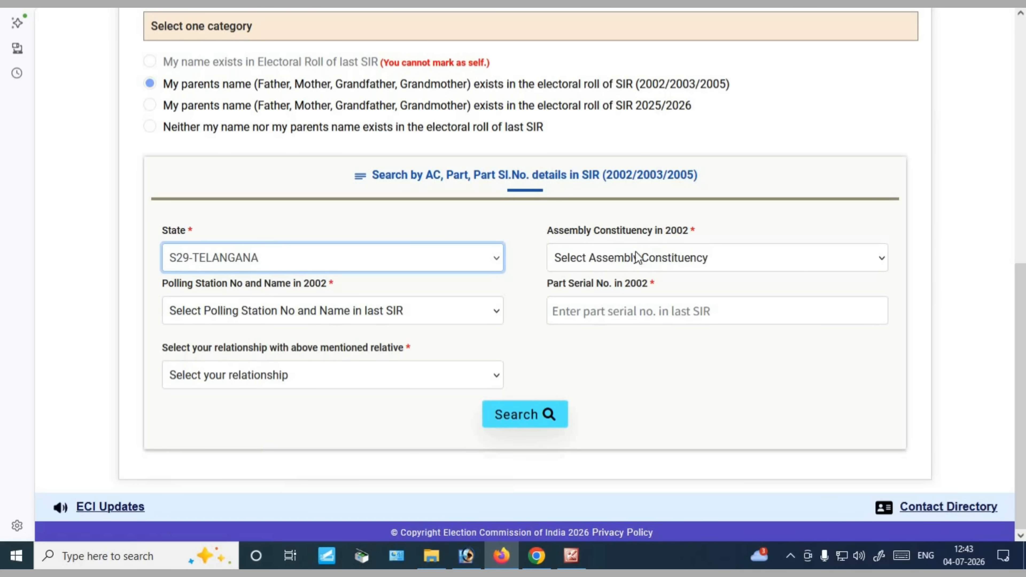
pyautogui.click(644, 258)
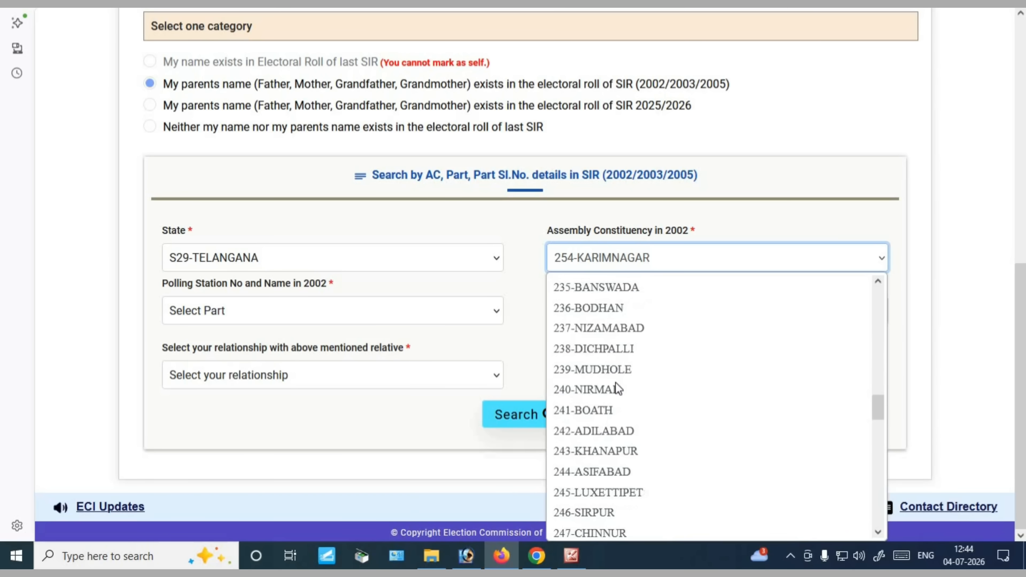
pyautogui.scroll(-3, 615, 383)
pyautogui.scroll(-3, 616, 383)
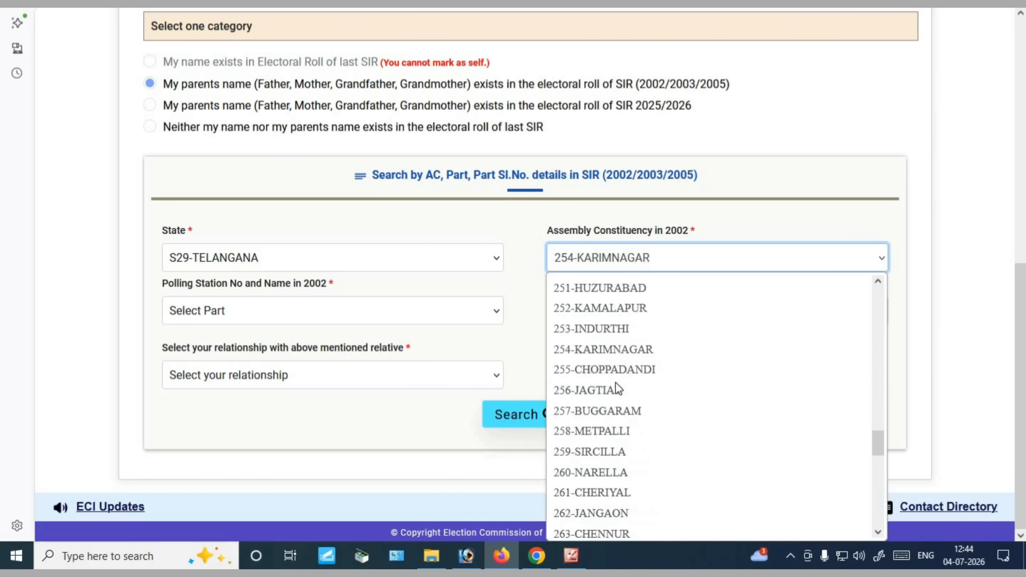
pyautogui.click(595, 398)
# Set the 2002 polling station number and name to 89-JAGITYAL
pyautogui.click(245, 316)
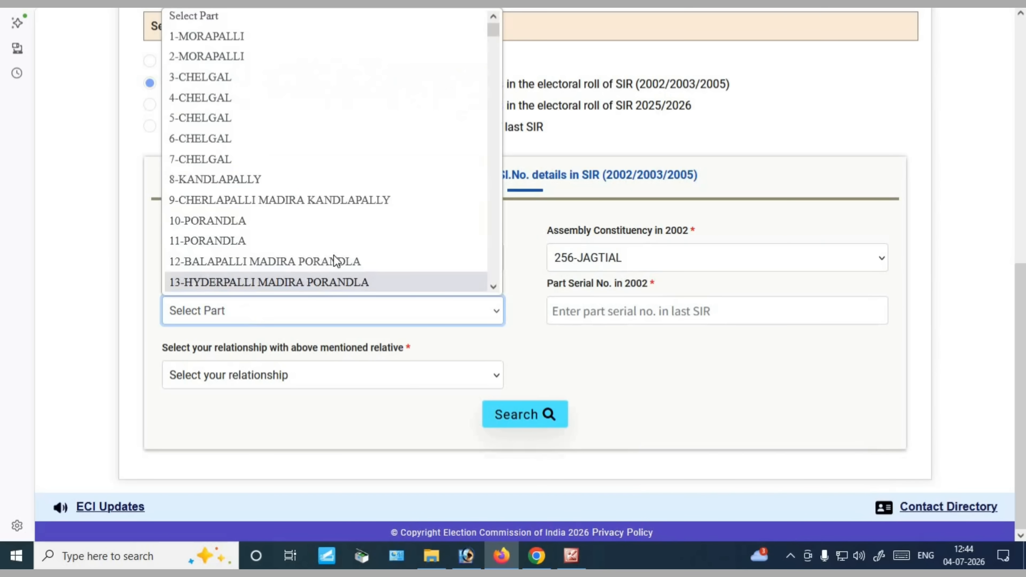
pyautogui.scroll(-20, 333, 230)
pyautogui.scroll(-20, 333, 230)
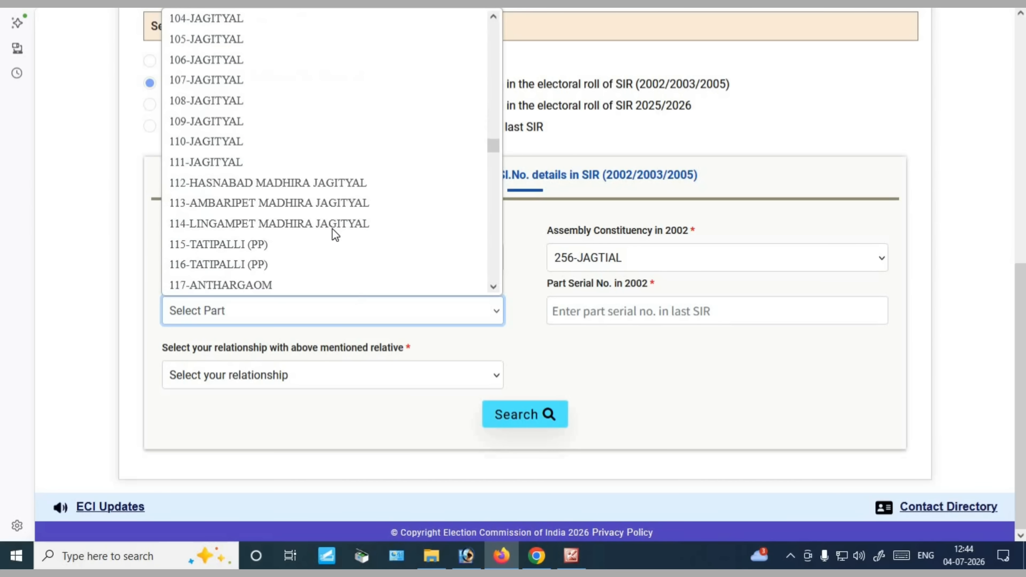
pyautogui.scroll(-20, 333, 229)
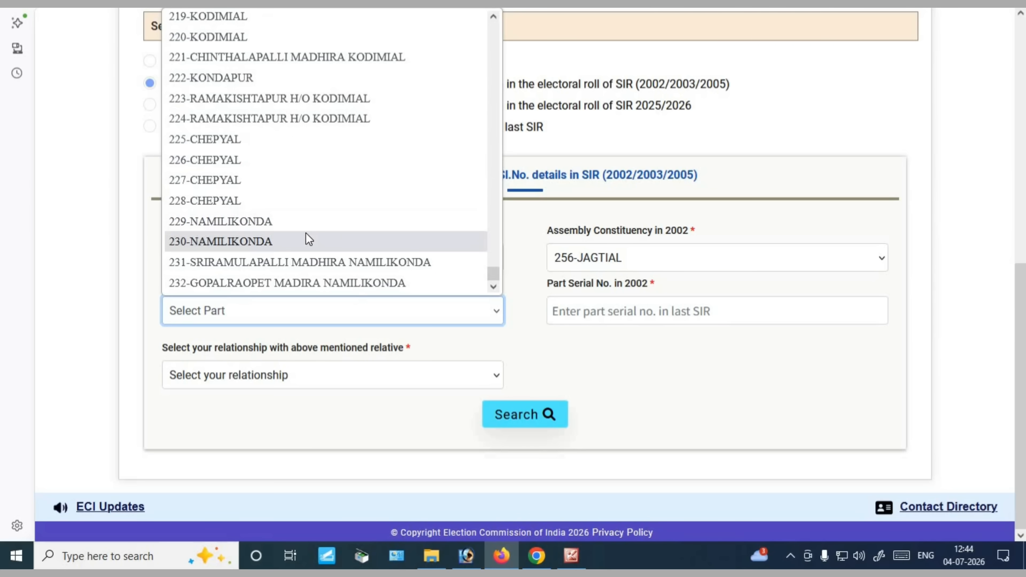
pyautogui.scroll(20, 312, 233)
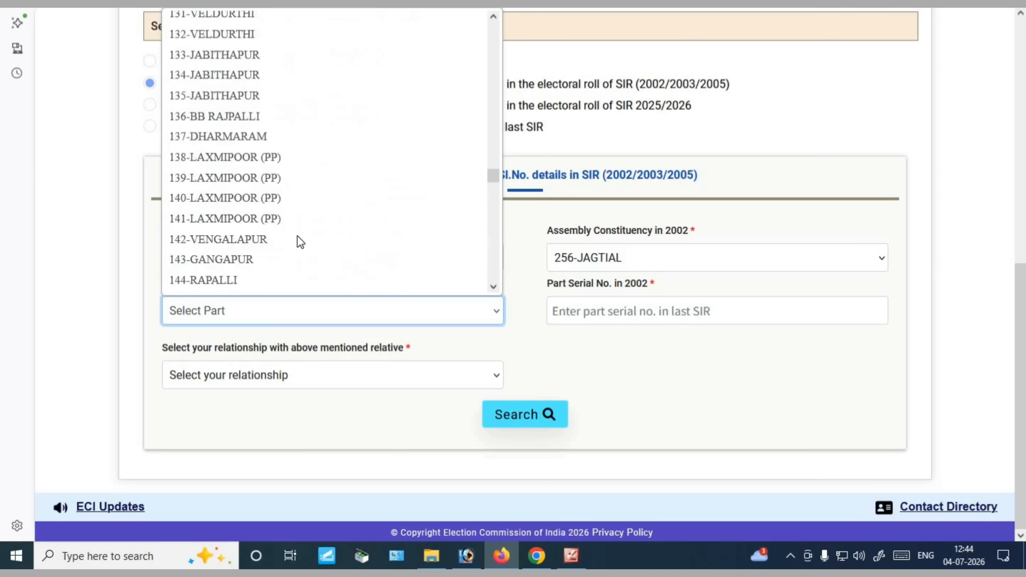
pyautogui.scroll(11, 290, 247)
pyautogui.scroll(-3, 242, 253)
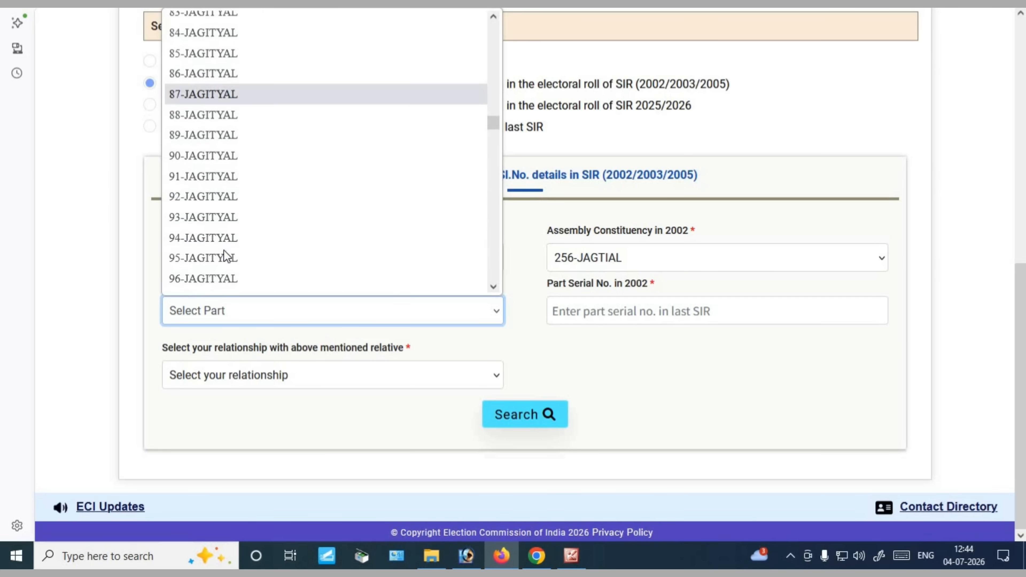
pyautogui.click(202, 135)
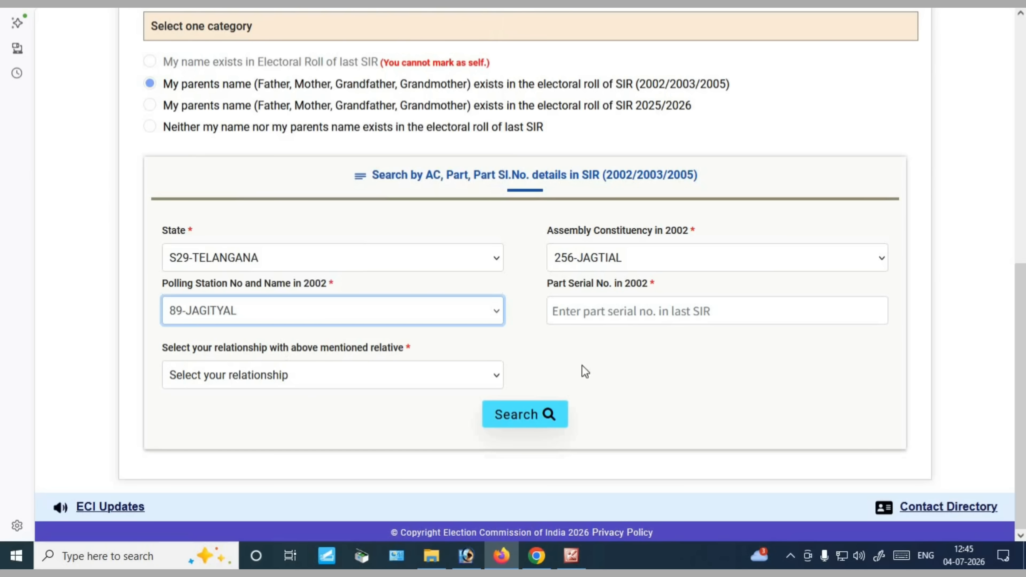
# Search for the parent's 2002 record using the parent's part serial number and the relationship Father
pyautogui.click(610, 316)
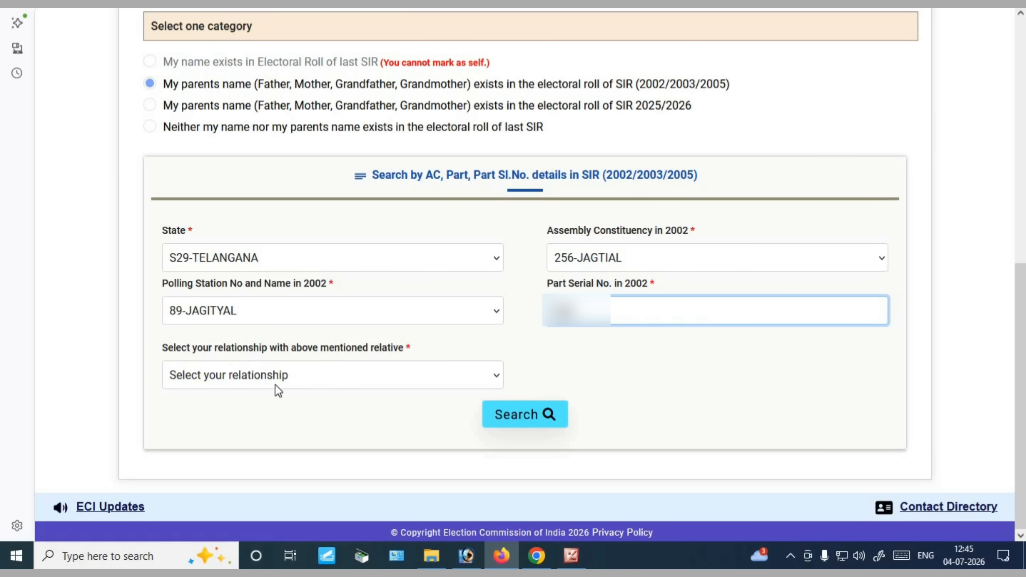
pyautogui.click(275, 378)
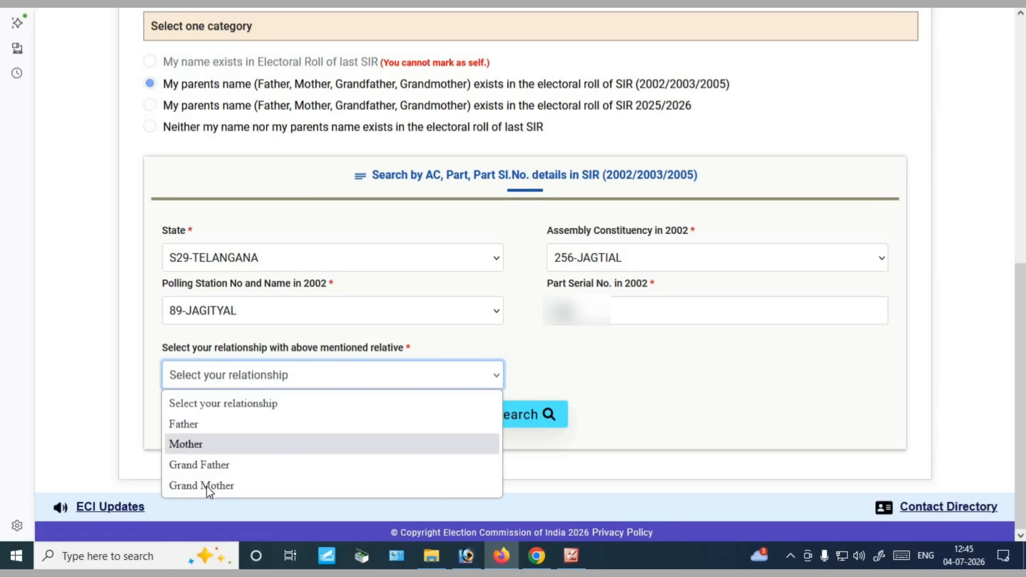
pyautogui.click(198, 424)
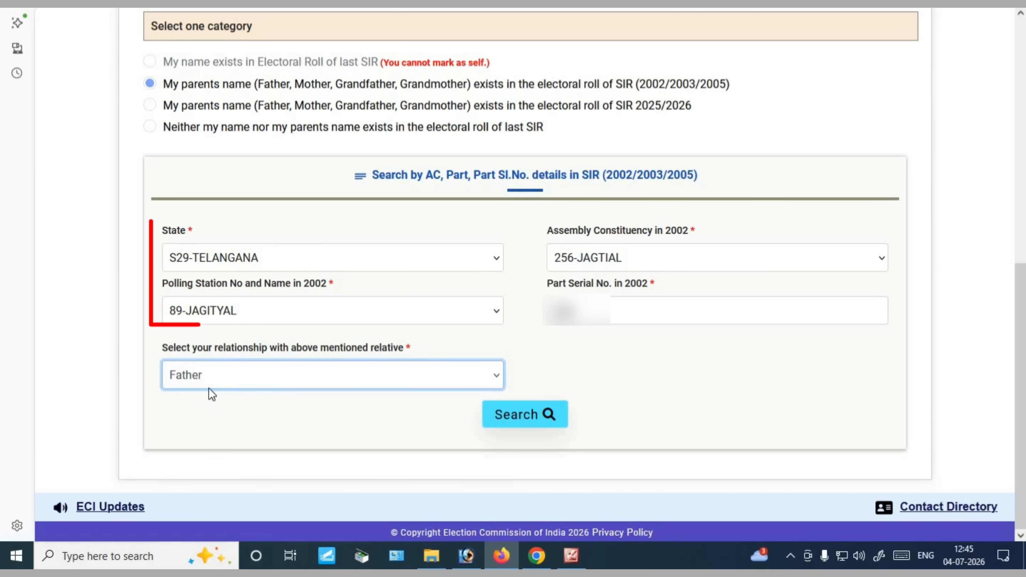
pyautogui.click(510, 415)
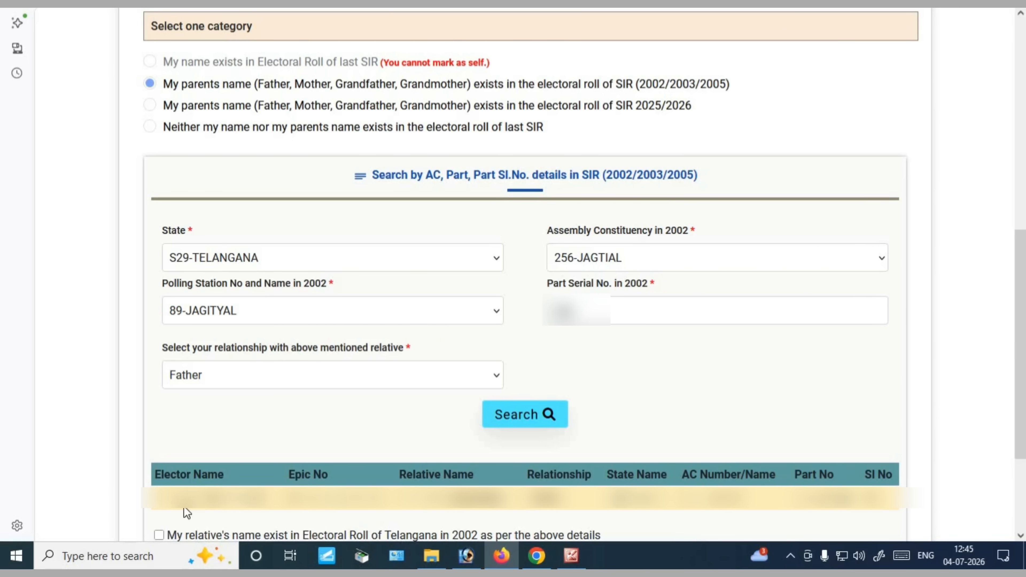
# Confirm that the relative's name exists in the 2002 Telangana electoral roll as per the found details and continue to the form
pyautogui.scroll(-3, 185, 513)
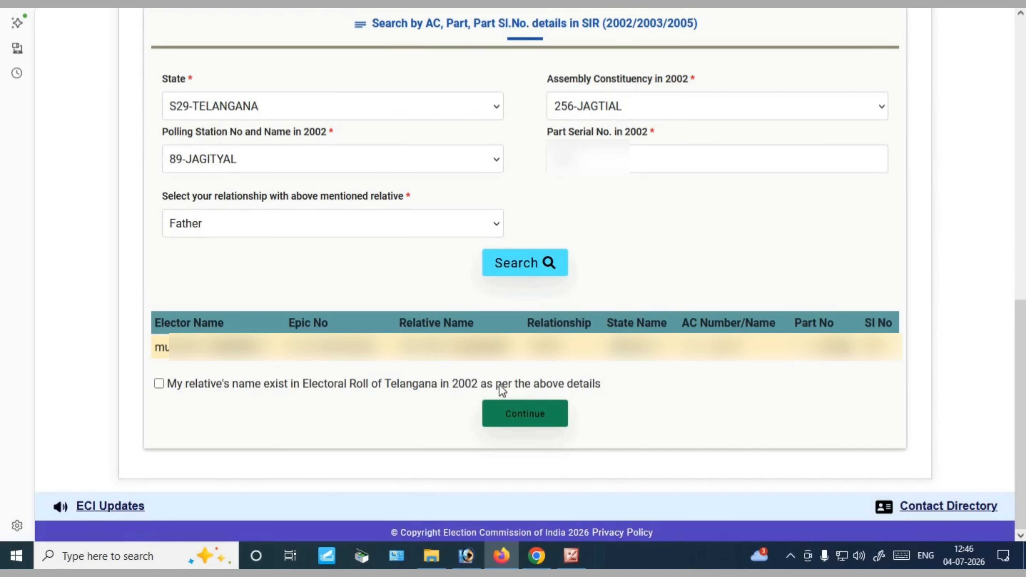
pyautogui.click(159, 384)
pyautogui.click(532, 419)
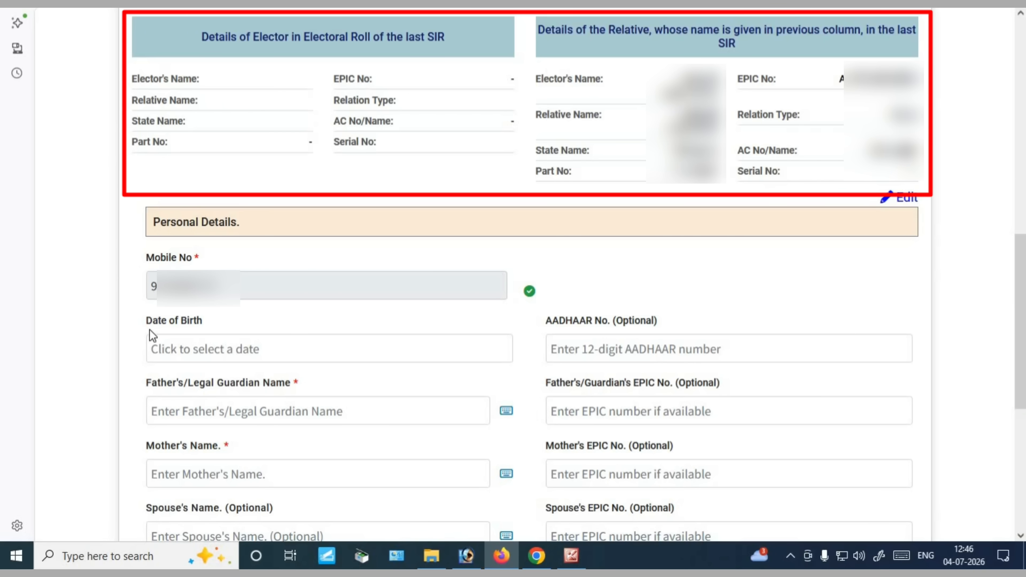
# Fill in the elector's date of birth and 12-digit Aadhaar number in the personal details
pyautogui.moveTo(151, 333); pyautogui.dragTo(211, 335)
pyautogui.click(212, 334)
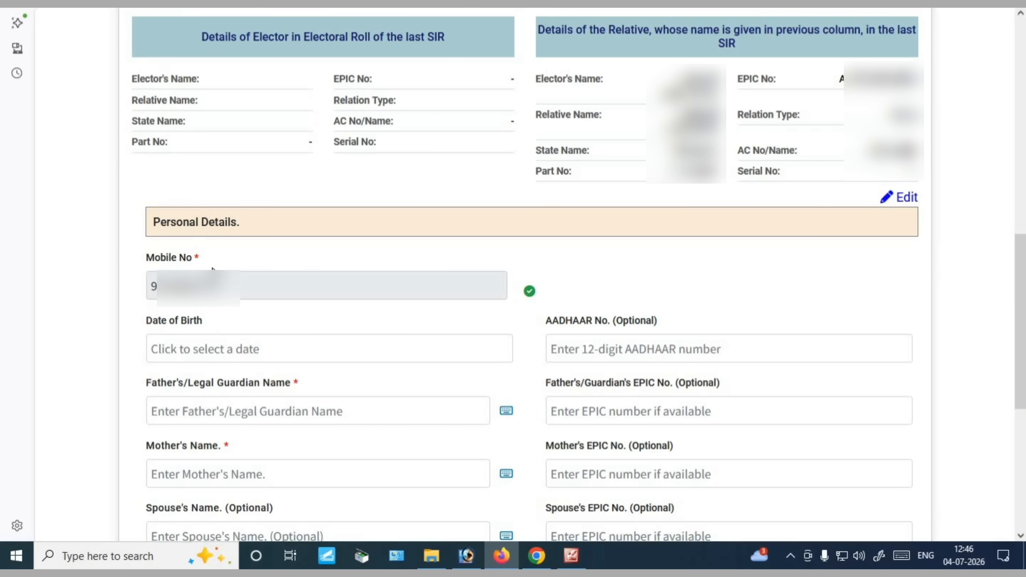
pyautogui.doubleClick(156, 226)
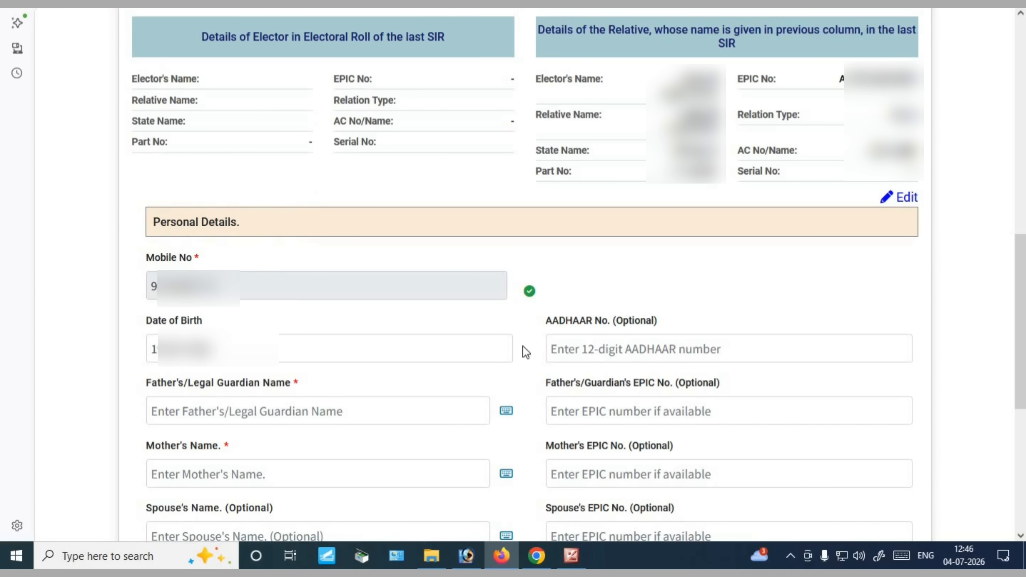
pyautogui.click(611, 358)
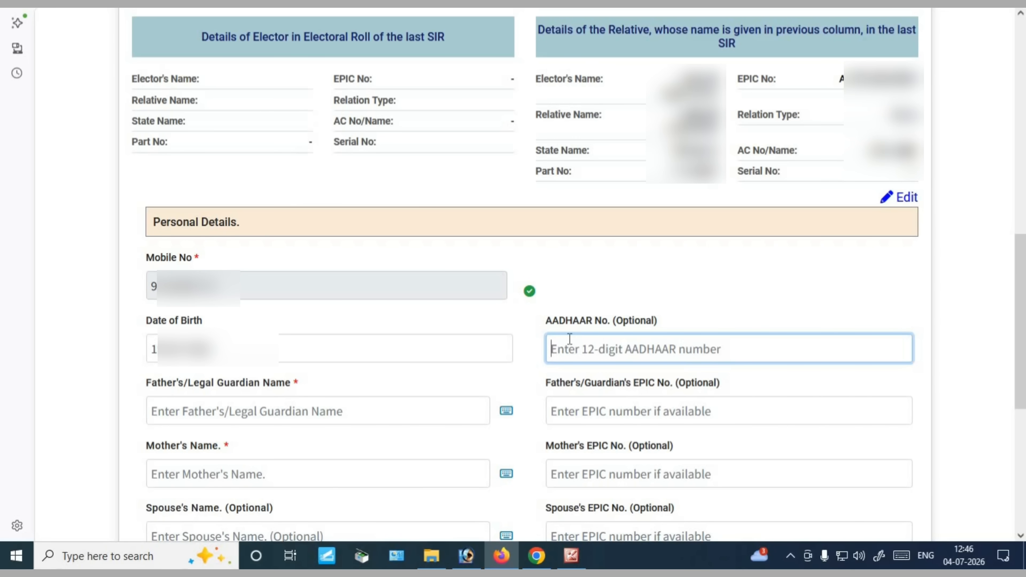
pyautogui.write('4')
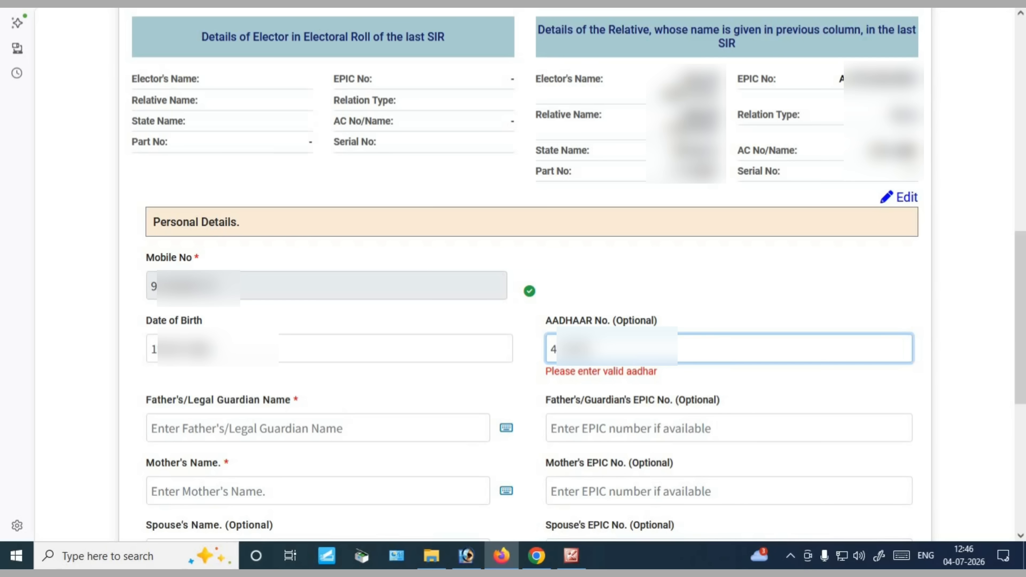
pyautogui.write('????')
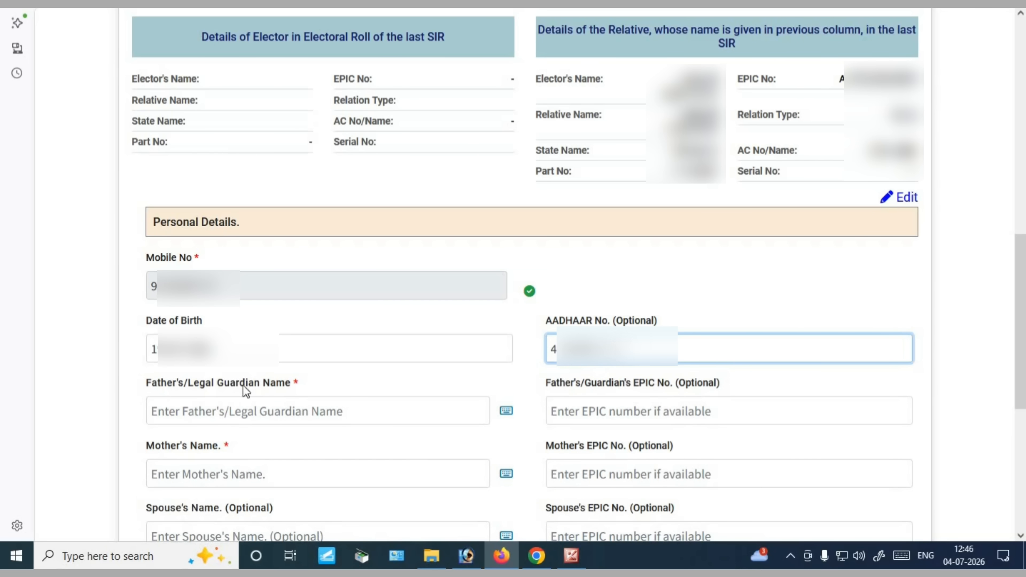
# Fill in the father's full name and the father's EPIC number in the personal details
pyautogui.moveTo(245, 388); pyautogui.dragTo(198, 417)
pyautogui.click(198, 417)
pyautogui.write('????????')
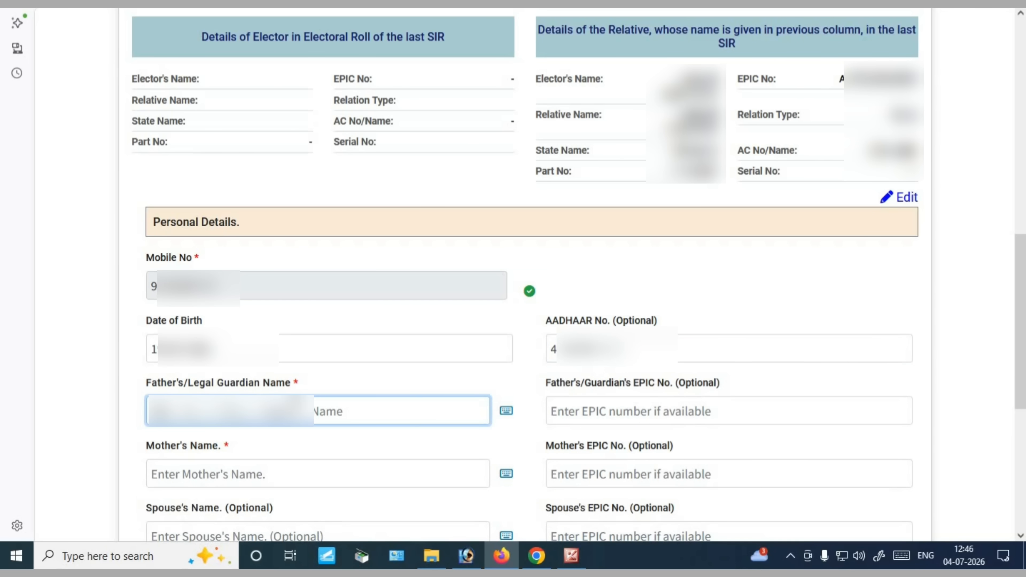
pyautogui.write('??')
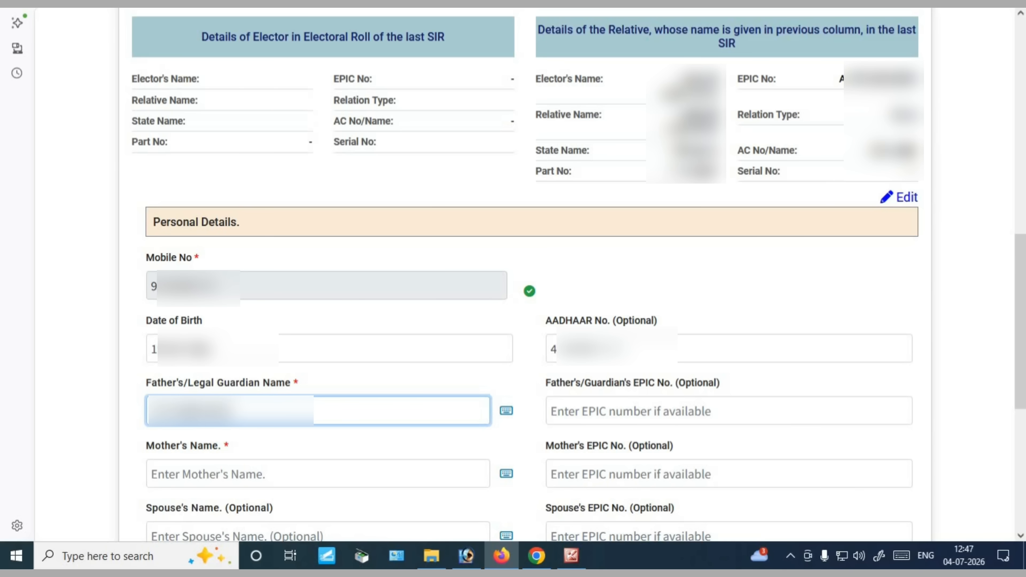
pyautogui.click(577, 421)
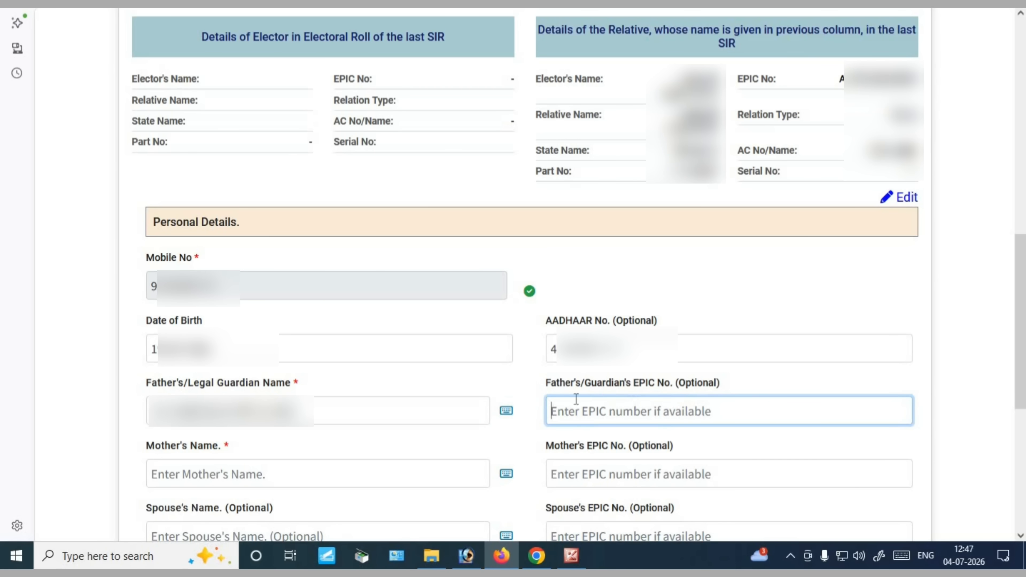
pyautogui.moveTo(560, 384); pyautogui.dragTo(732, 391)
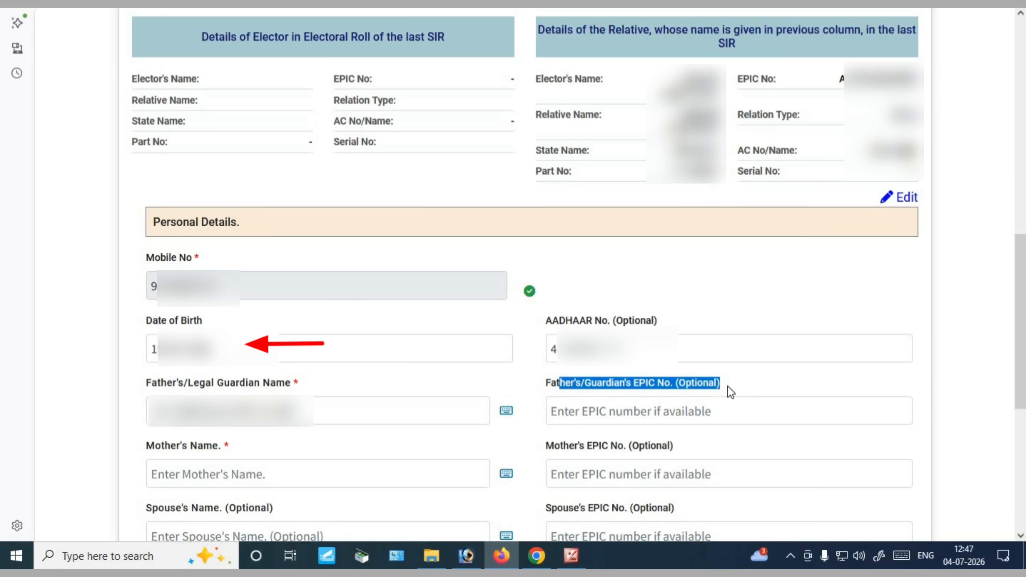
pyautogui.click(587, 394)
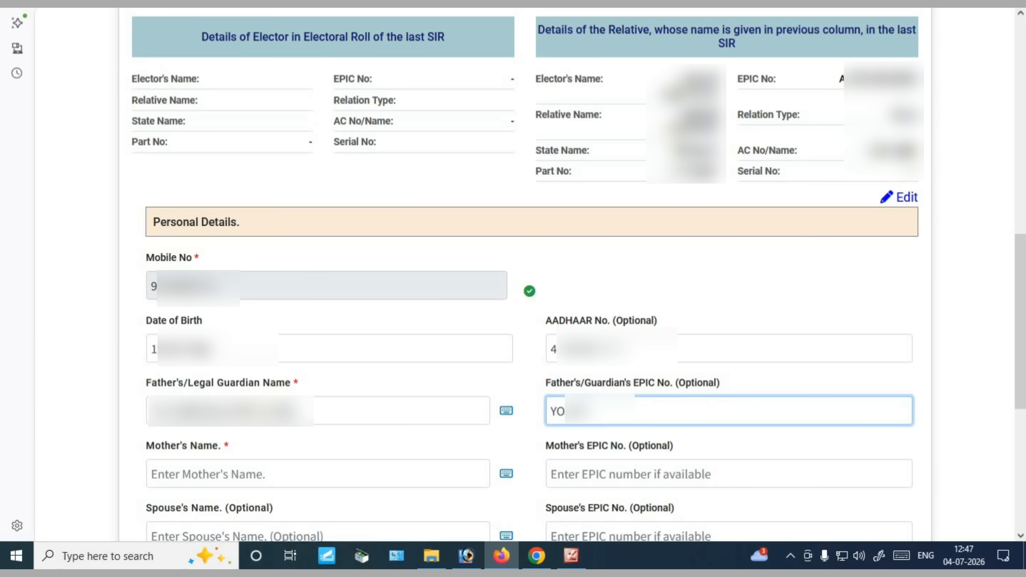
pyautogui.write('???')
pyautogui.press('BackSpace')
pyautogui.press('BackSpace')
pyautogui.write('????')
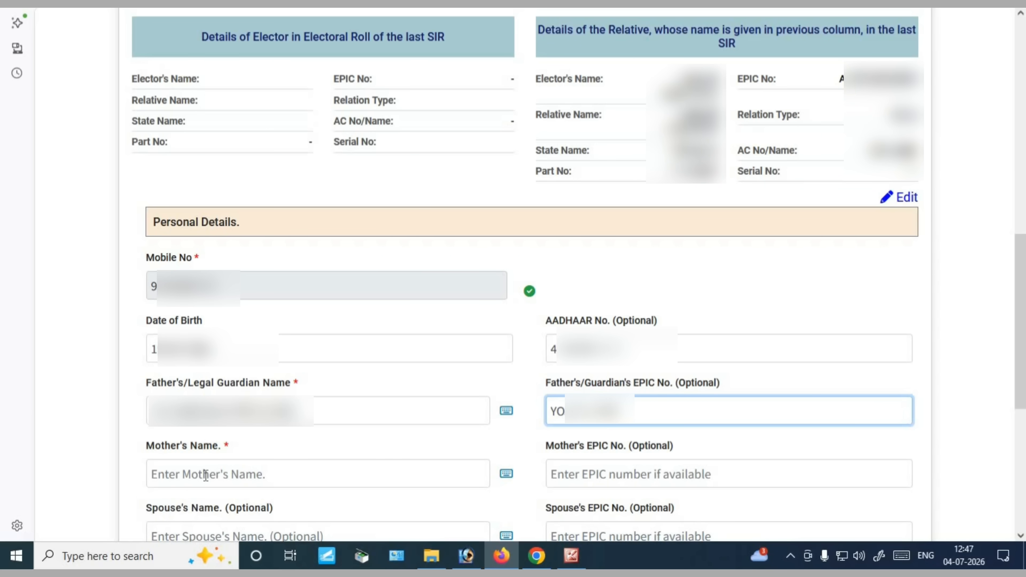
# Fill in the mother's full name in the personal details
pyautogui.click(206, 475)
pyautogui.write('J')
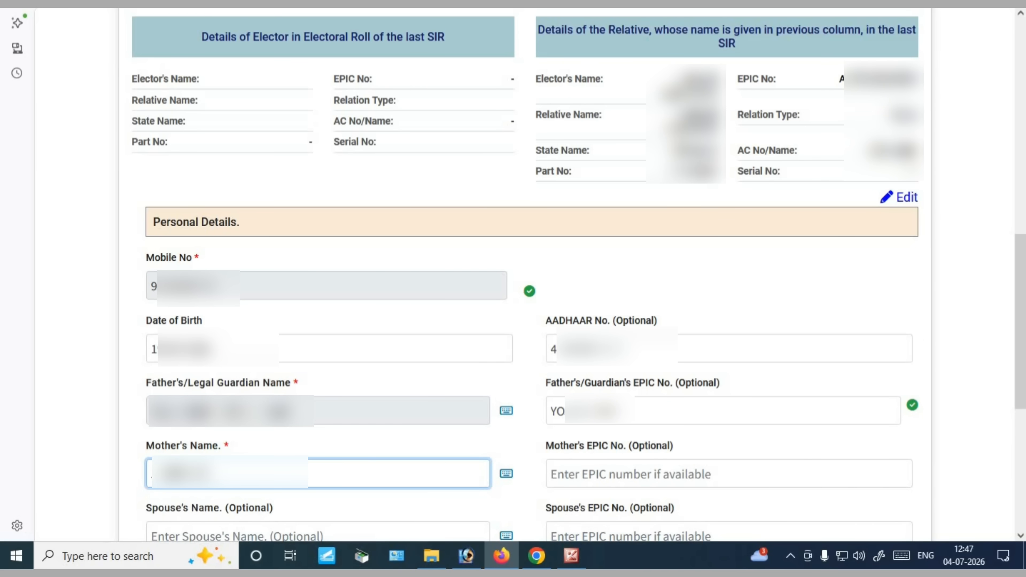
pyautogui.write('****')
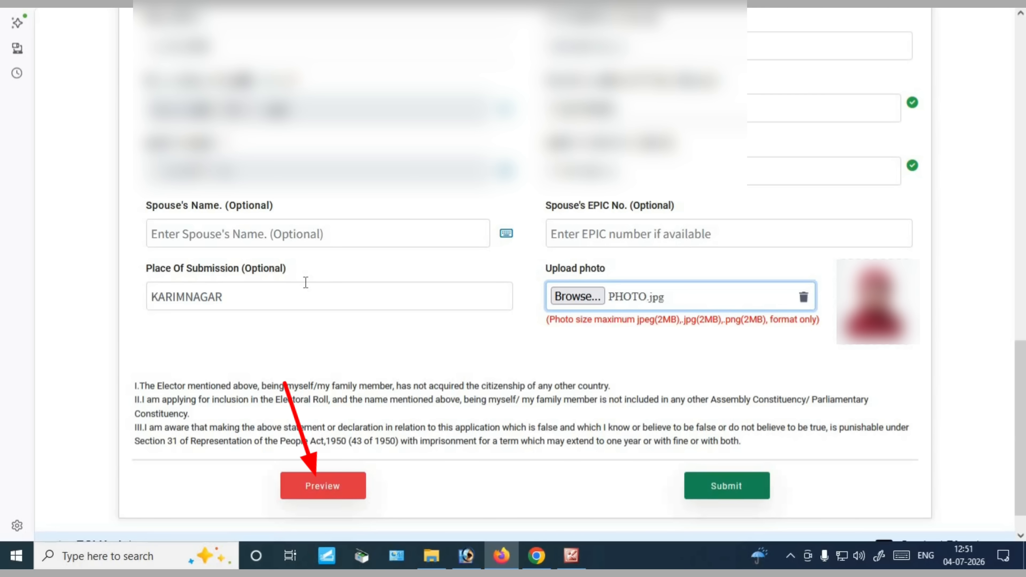
# Submit the enumeration form and request an Aadhaar OTP on the eSign page with the elector's Aadhaar number
pyautogui.click(736, 494)
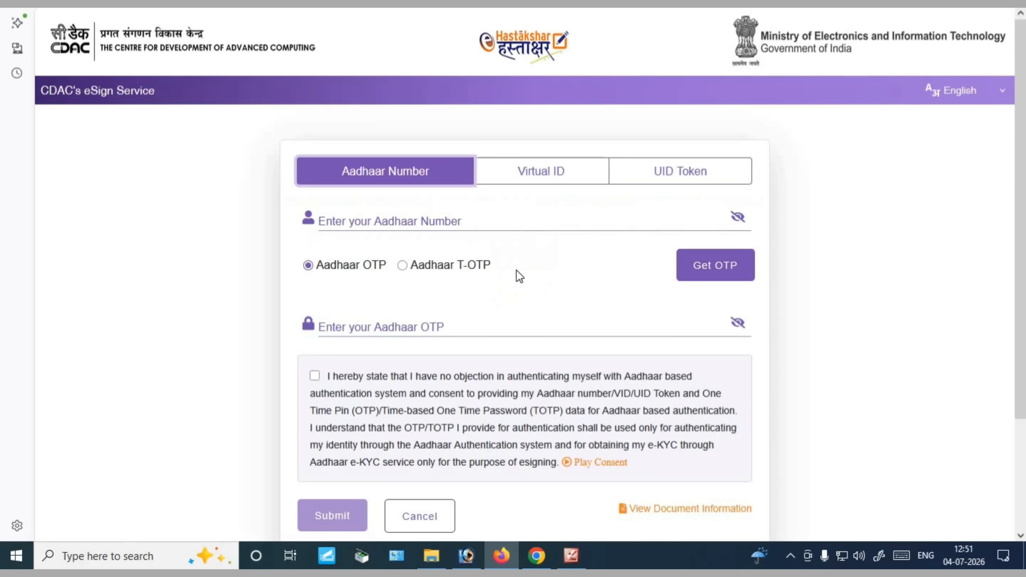
pyautogui.click(456, 225)
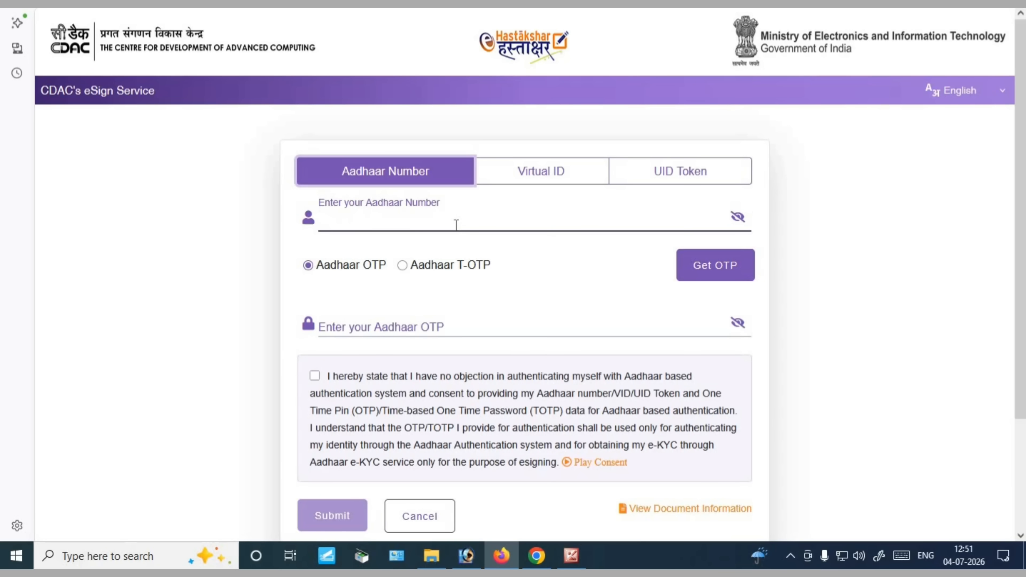
pyautogui.write('••••••••••••')
pyautogui.click(715, 267)
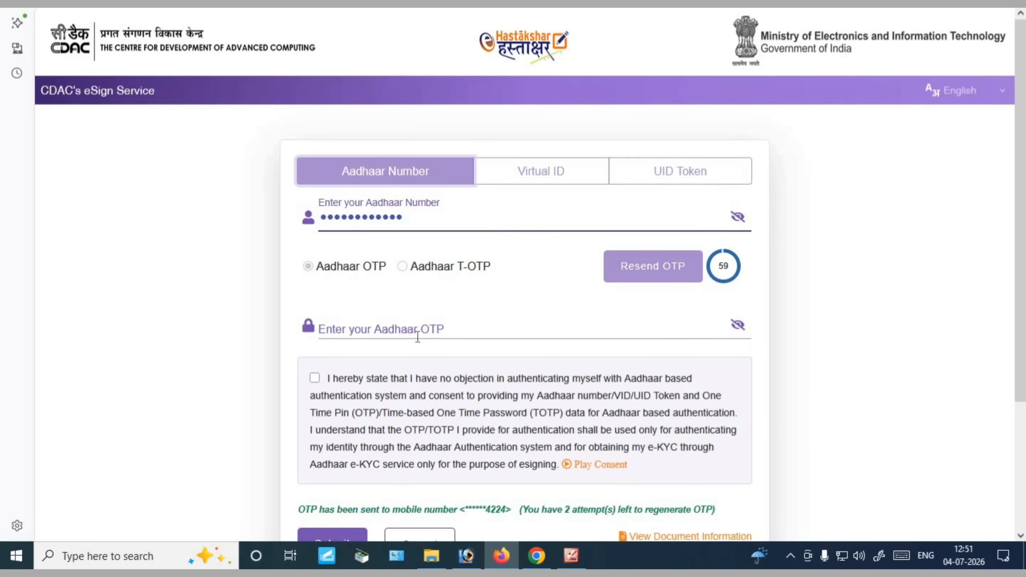
# Enter the received Aadhaar OTP, consent to Aadhaar-based authentication, and submit the eSign request
pyautogui.click(418, 336)
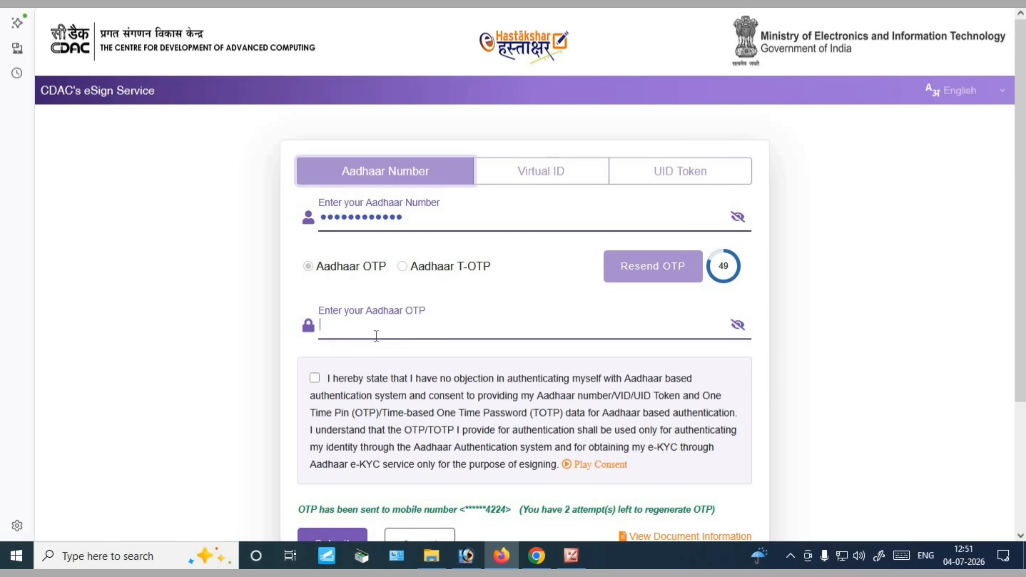
pyautogui.scroll(-1, 1025, 302)
pyautogui.scroll(-2, 1024, 302)
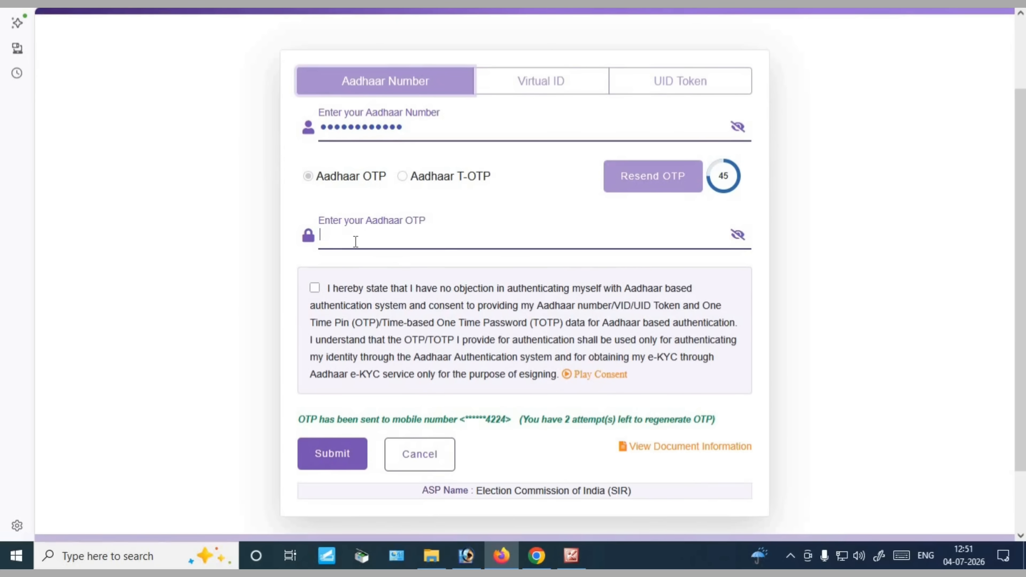
pyautogui.write('••••••')
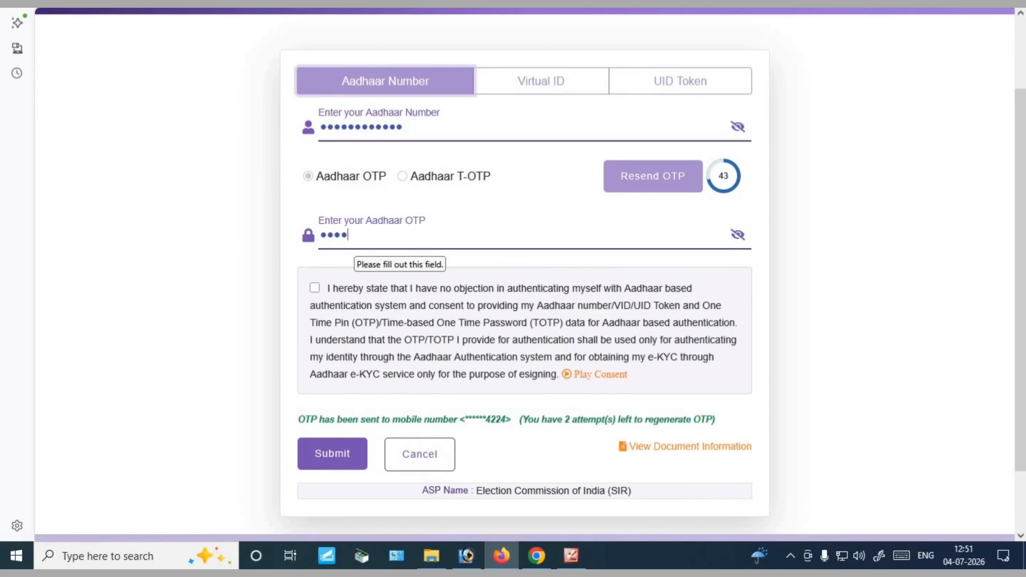
pyautogui.click(315, 288)
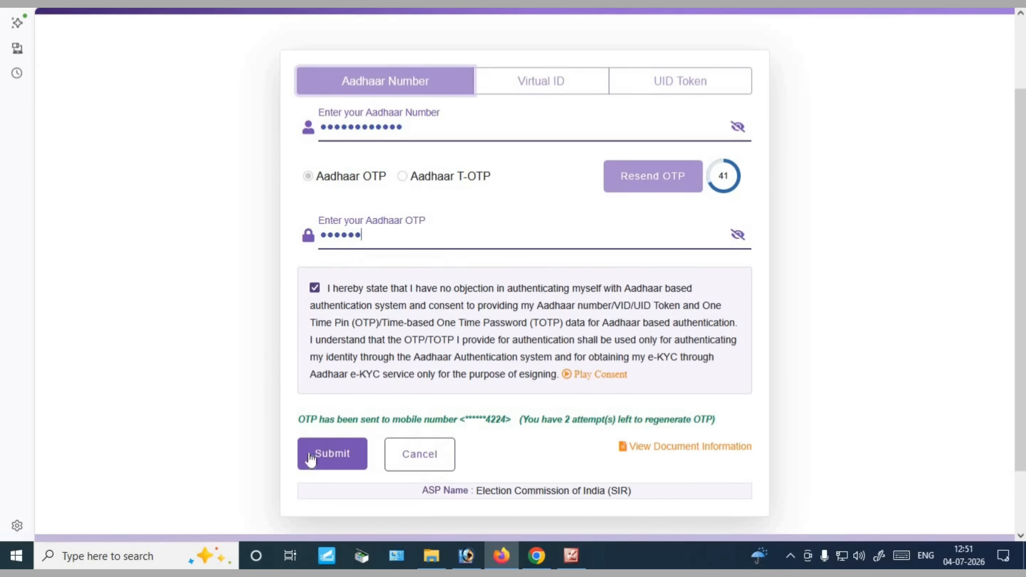
pyautogui.click(325, 455)
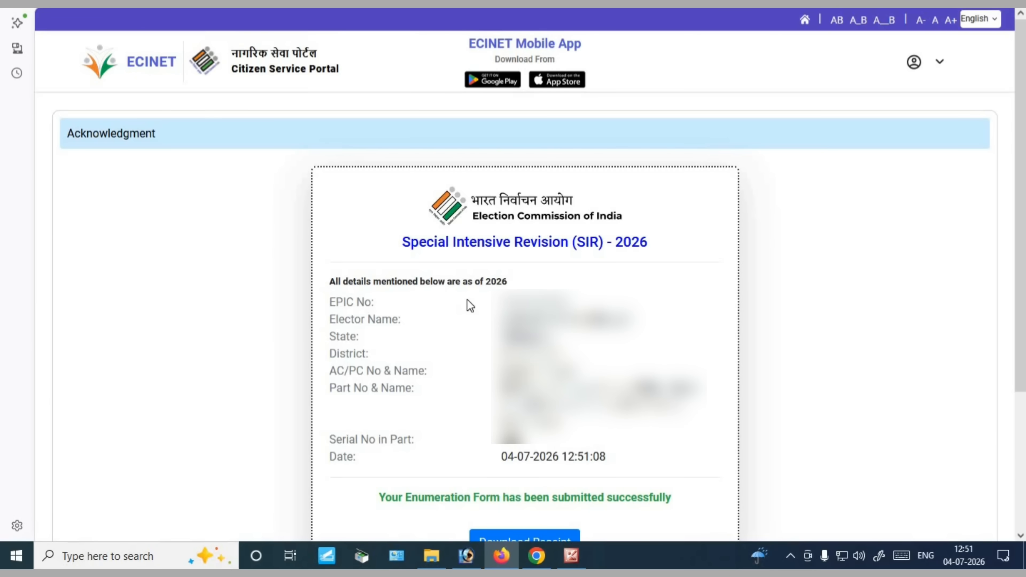
pyautogui.scroll(-2, 525, 283)
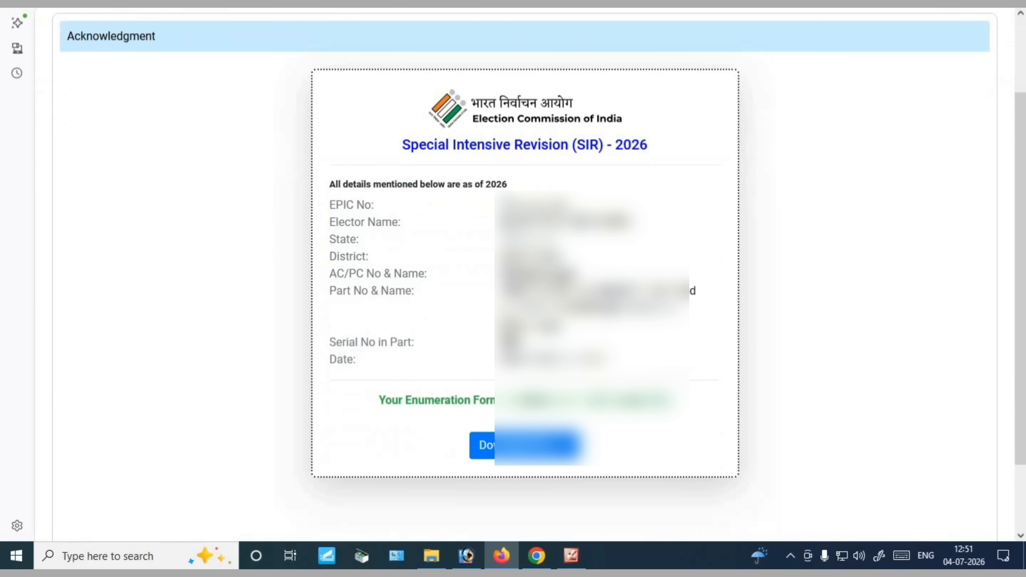